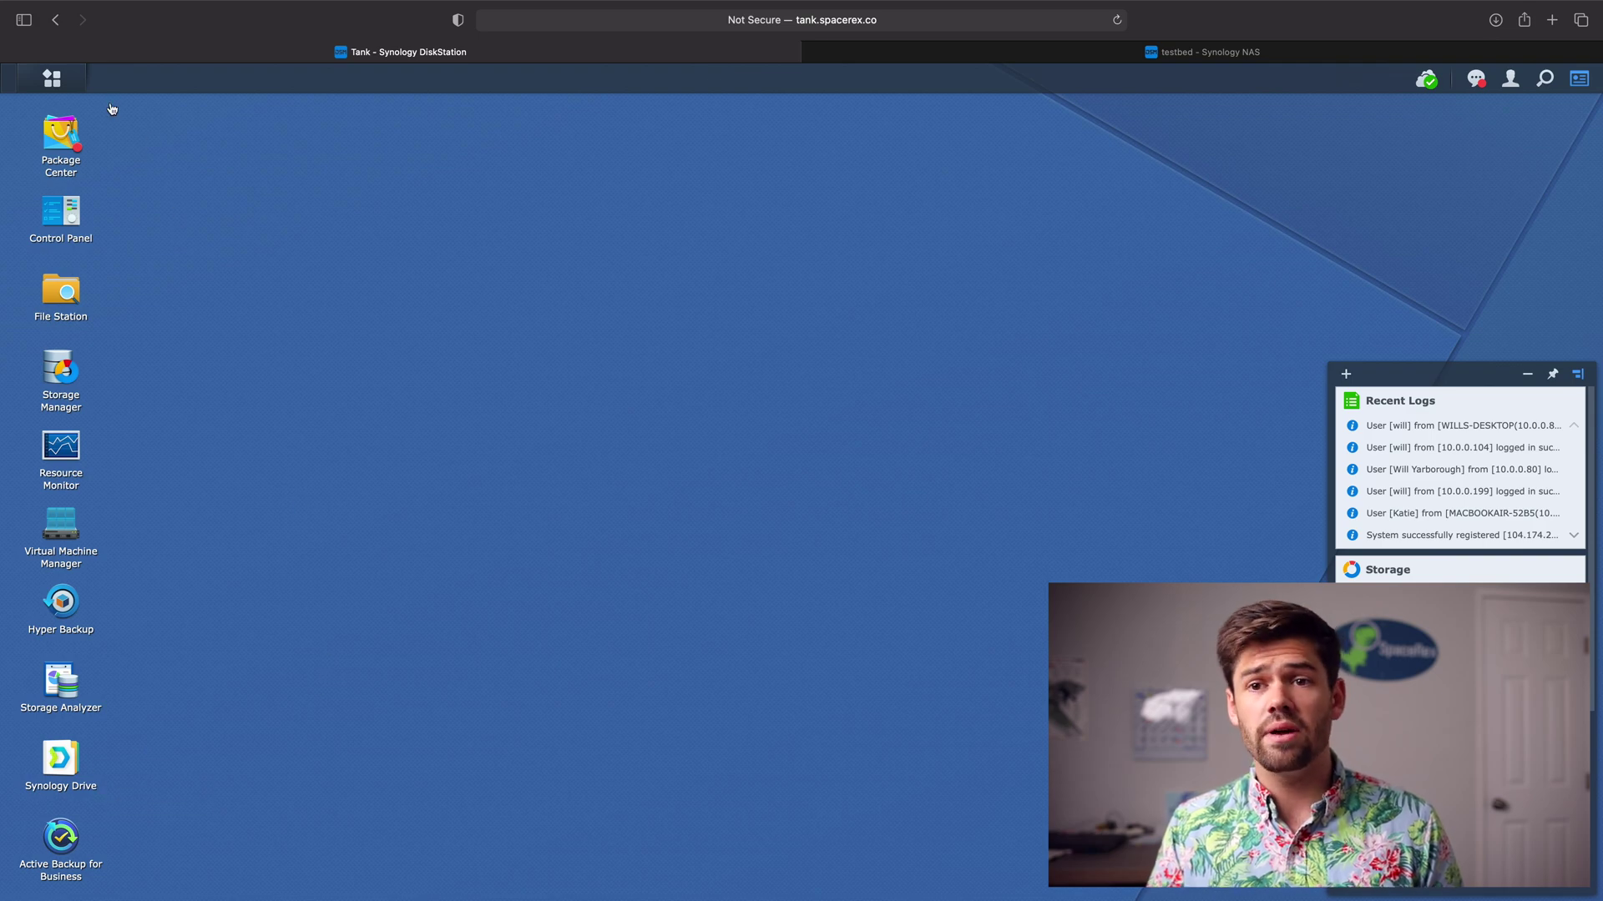
Launch Synology Drive Admin Console and select the Tutorial row in its Team Folder list
{"action": "left_click", "coordinate": [52, 79]}
{"action": "scroll", "coordinate": [257, 665], "scroll_direction": "down", "scroll_amount": 3}
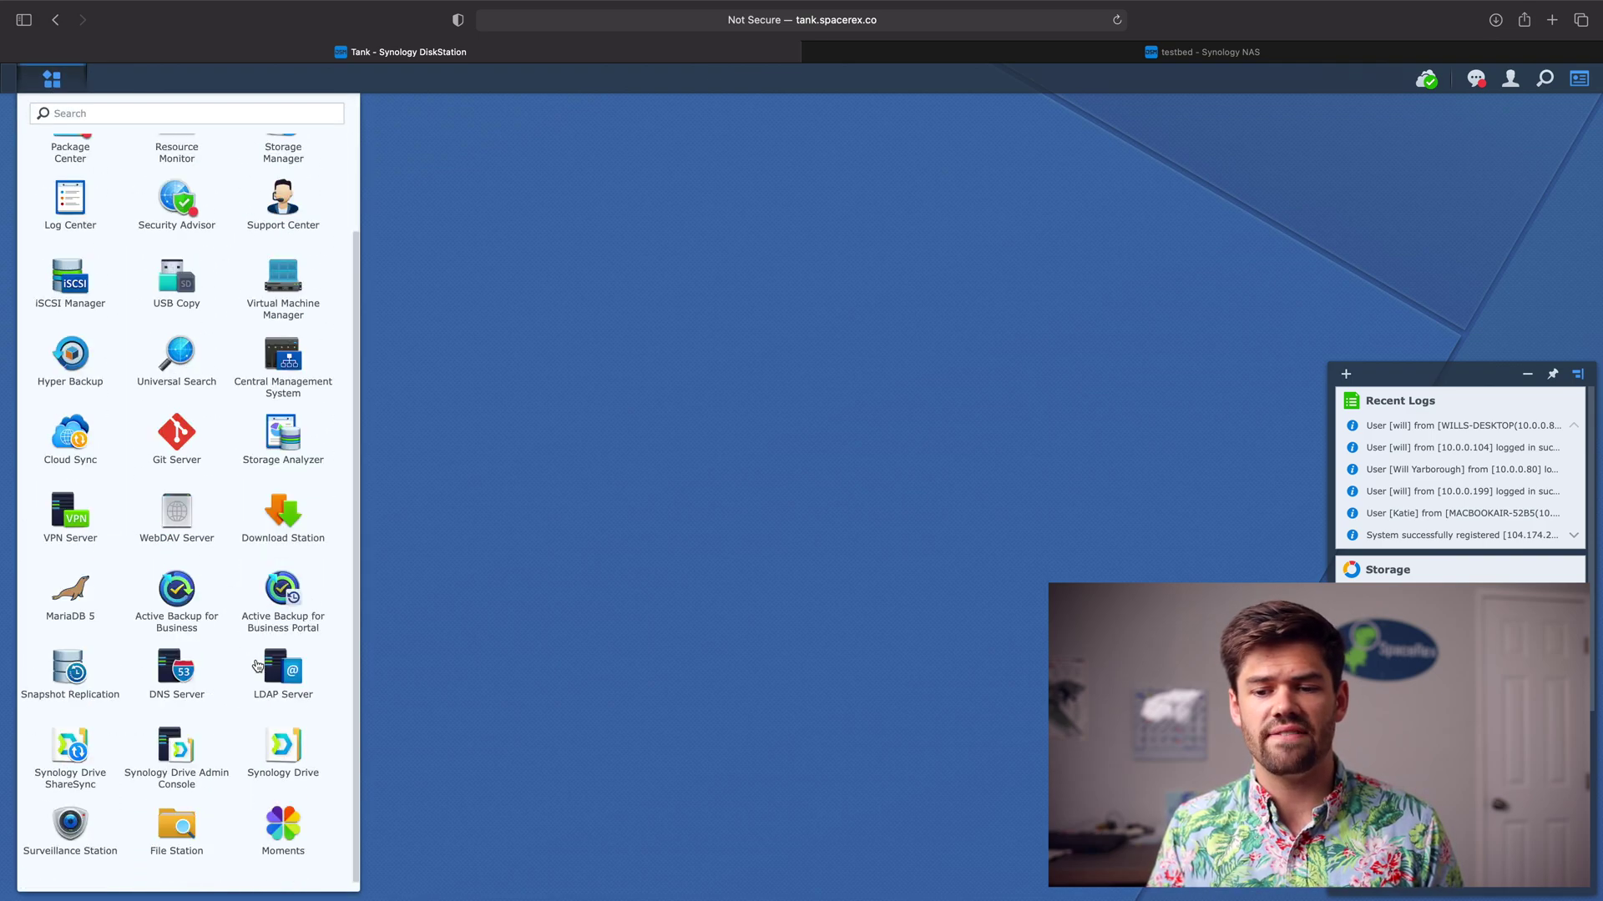
{"action": "left_click", "coordinate": [171, 745]}
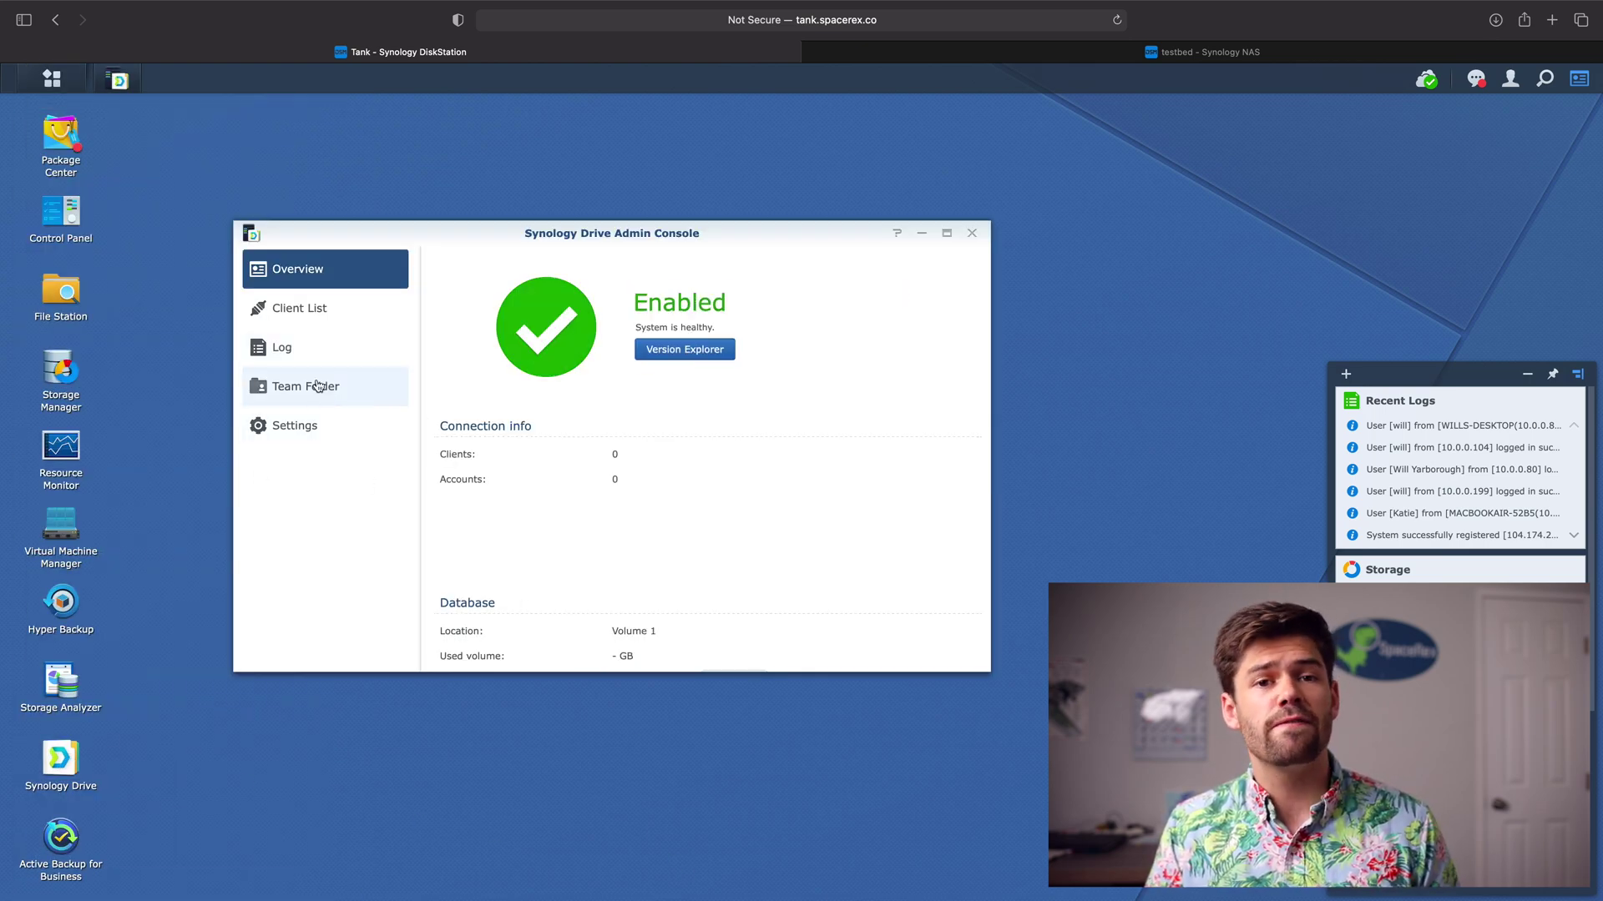
{"action": "left_click", "coordinate": [298, 397]}
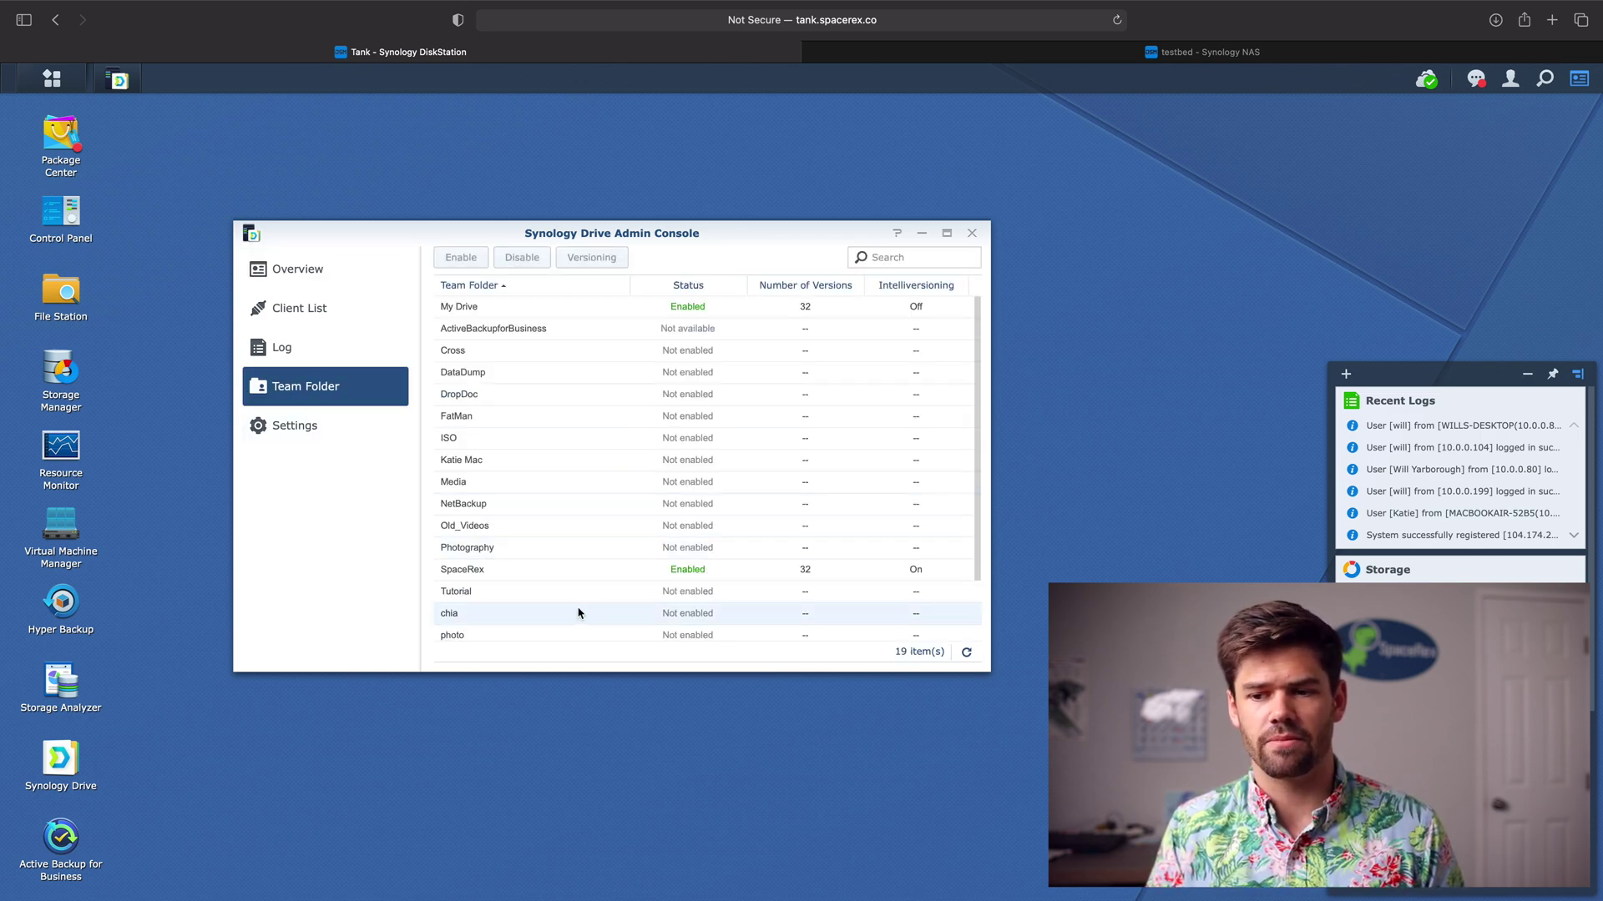
{"action": "scroll", "coordinate": [579, 612], "scroll_direction": "down", "scroll_amount": 3}
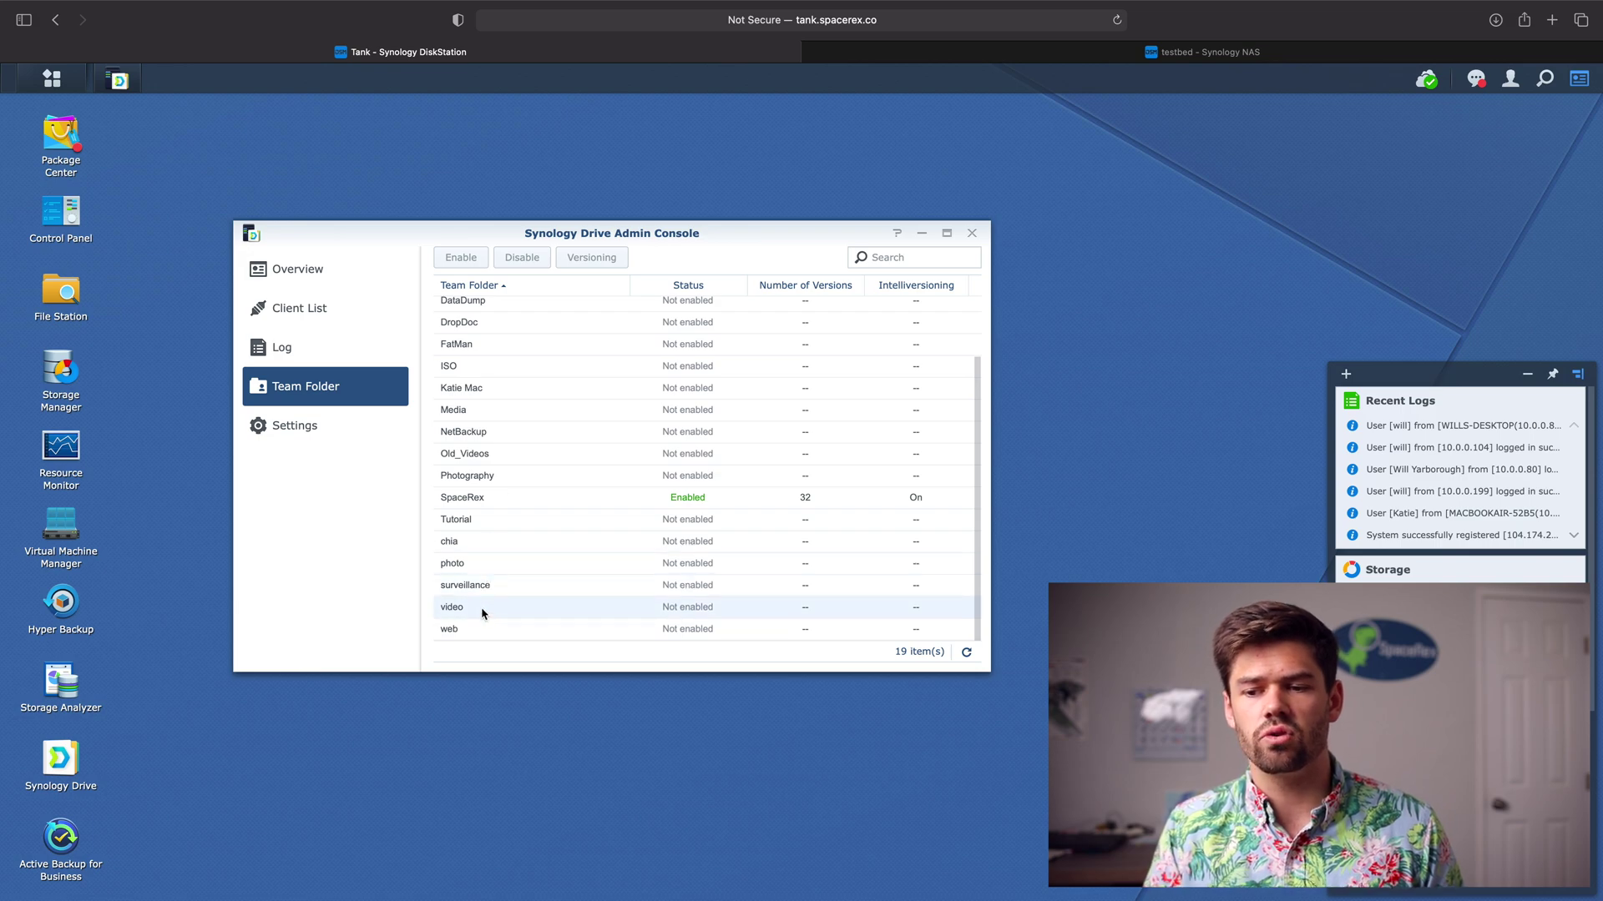
{"action": "left_click", "coordinate": [484, 526]}
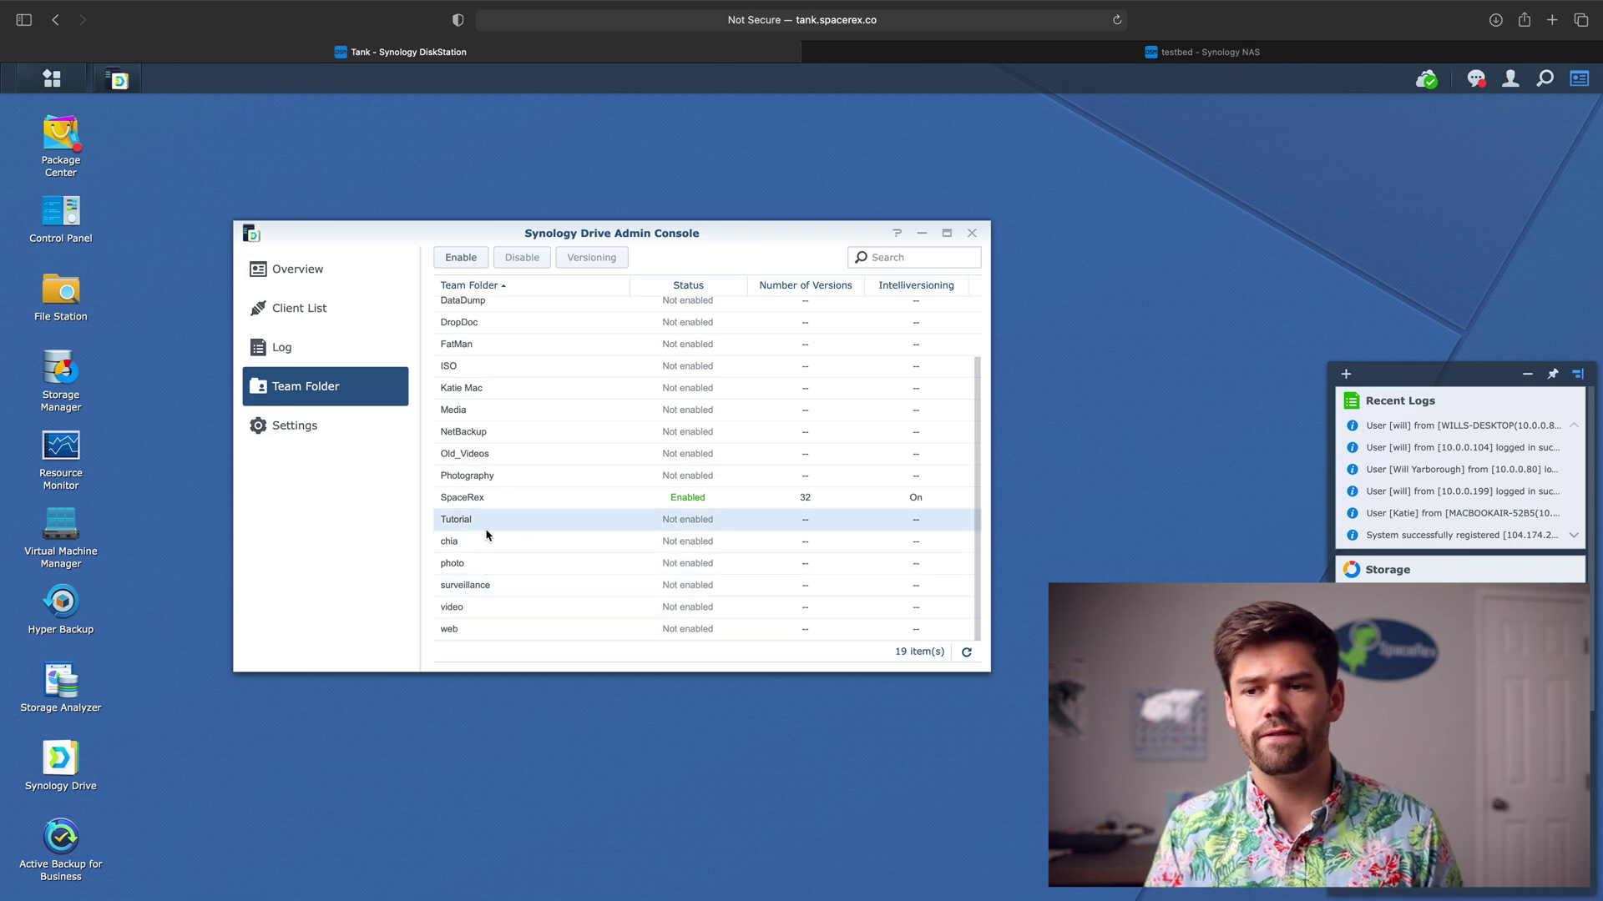
Enable Tutorial as a team folder using Intelliversioning, with versions older than 30 days rotated out
{"action": "left_click", "coordinate": [458, 265]}
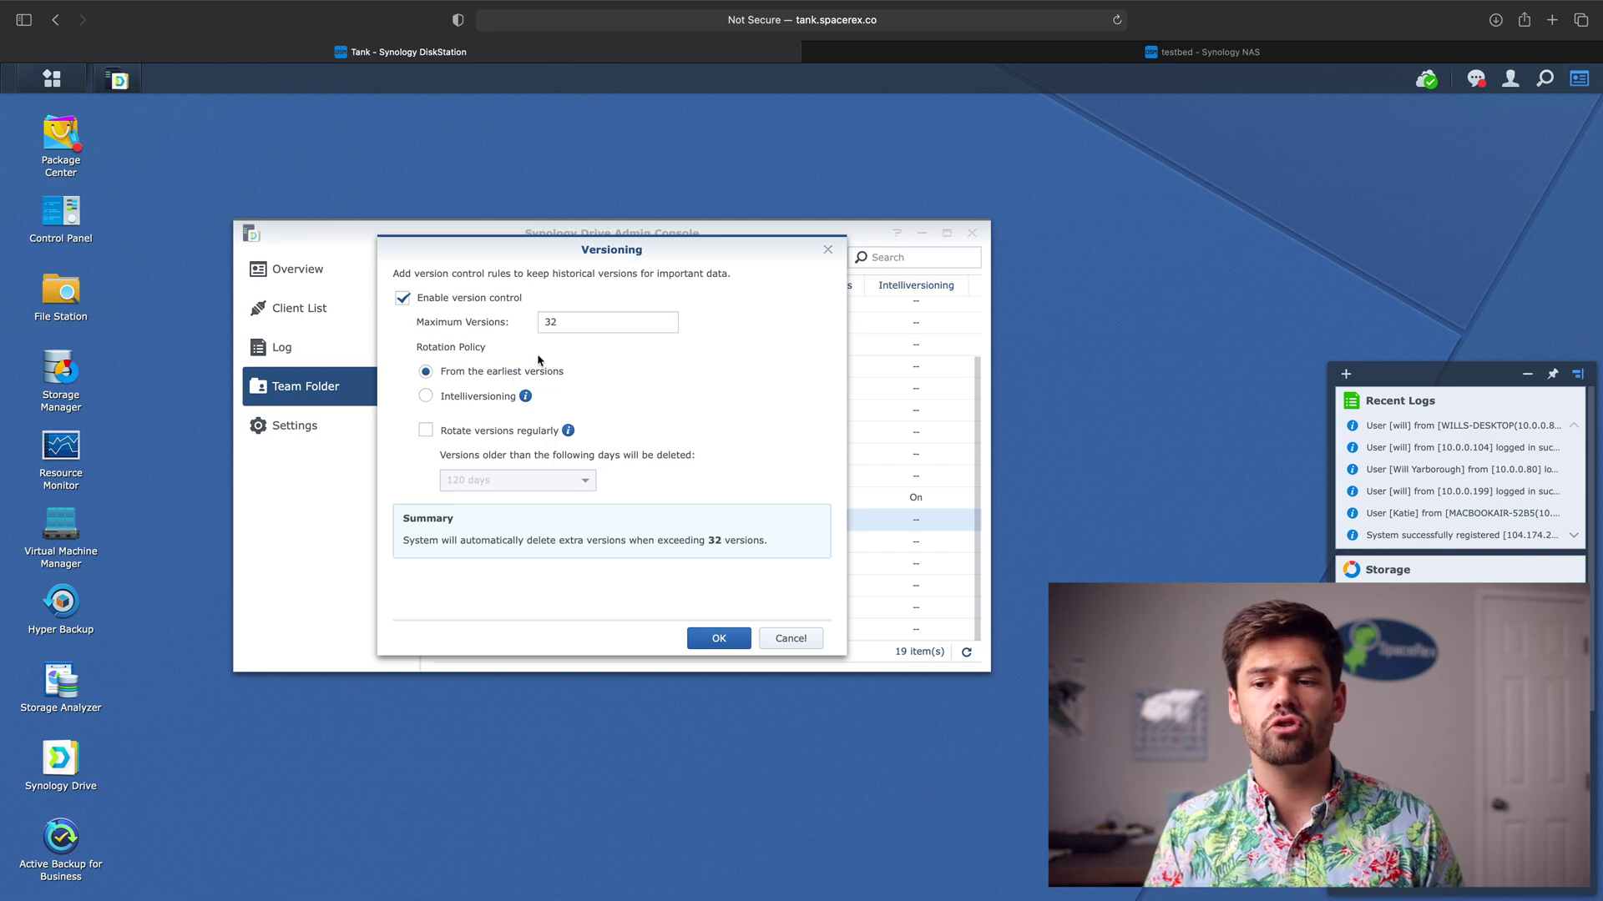
{"action": "left_click", "coordinate": [470, 398]}
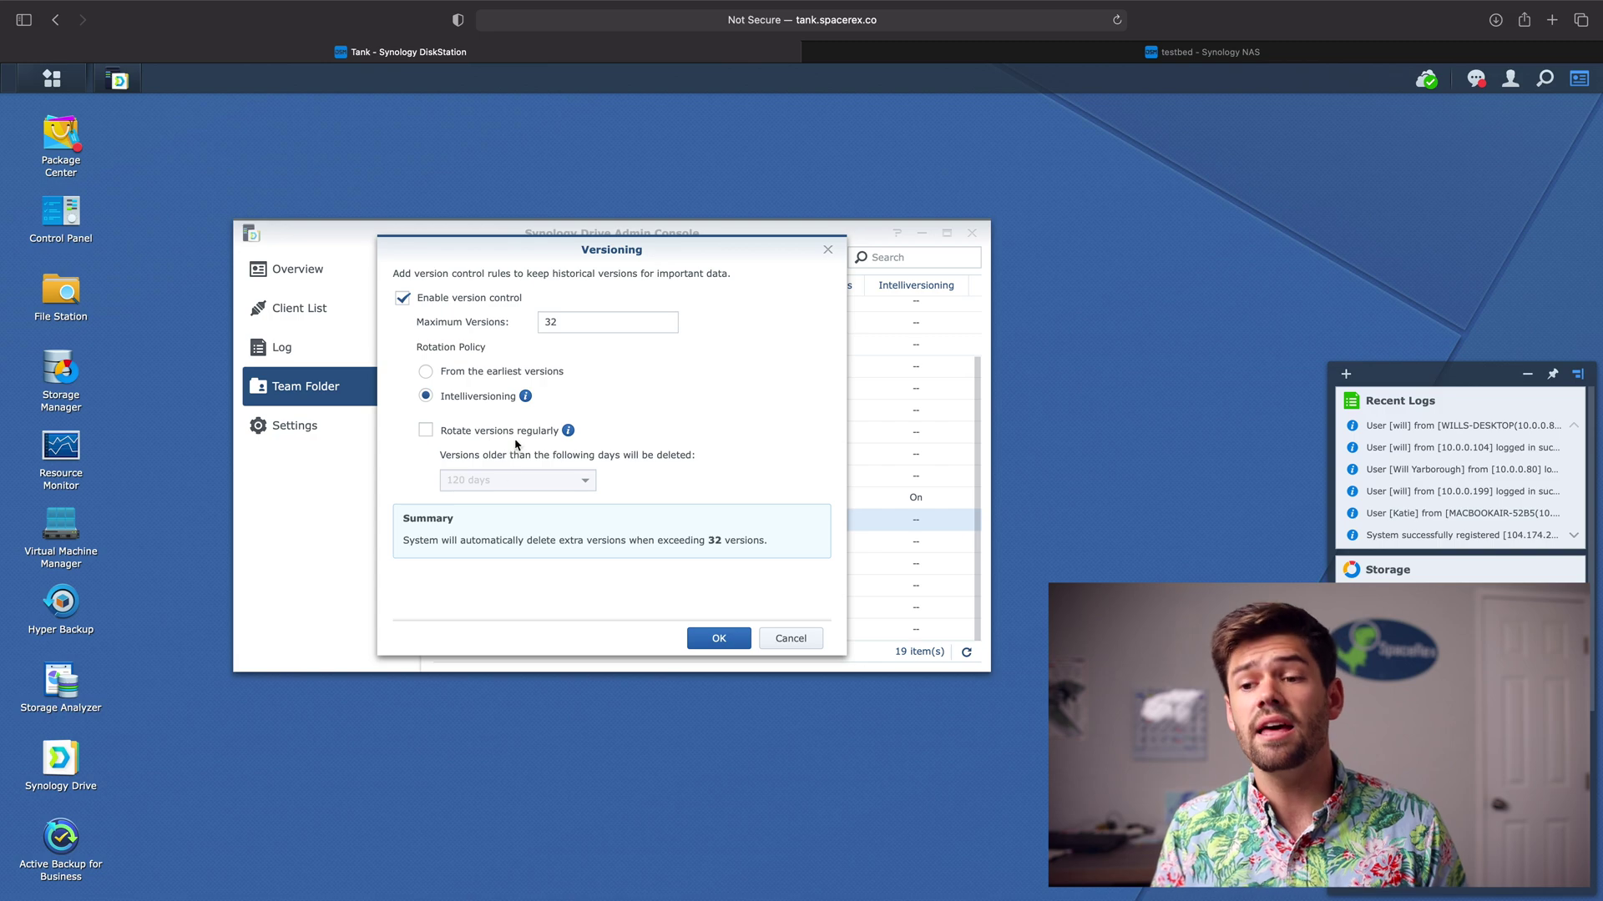
{"action": "left_click", "coordinate": [470, 434]}
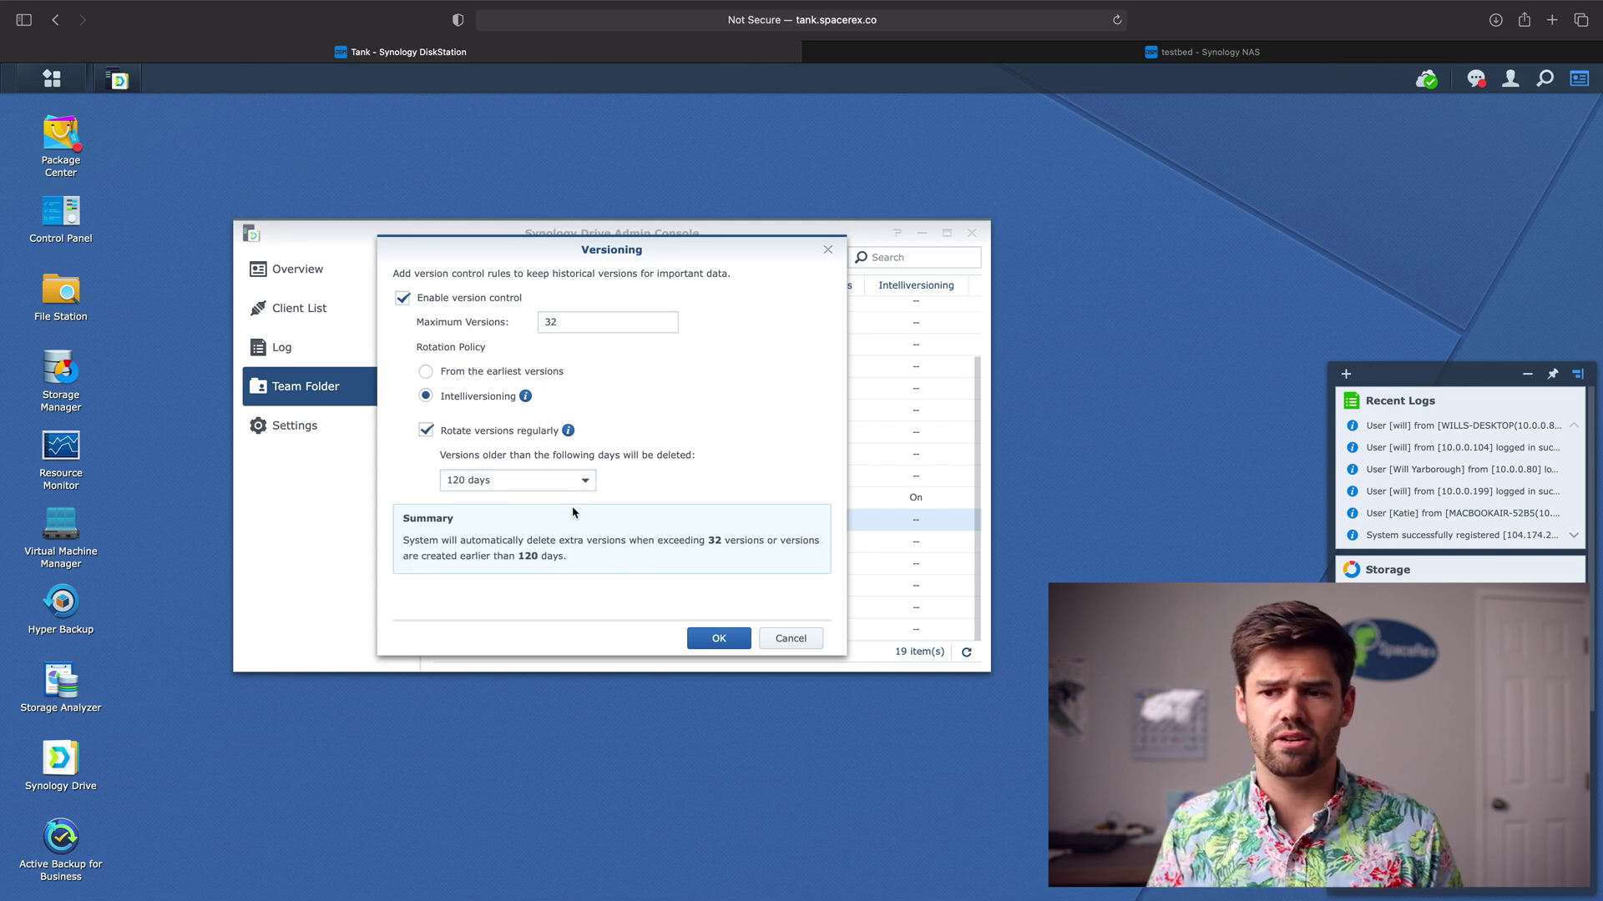
{"action": "left_click", "coordinate": [554, 481]}
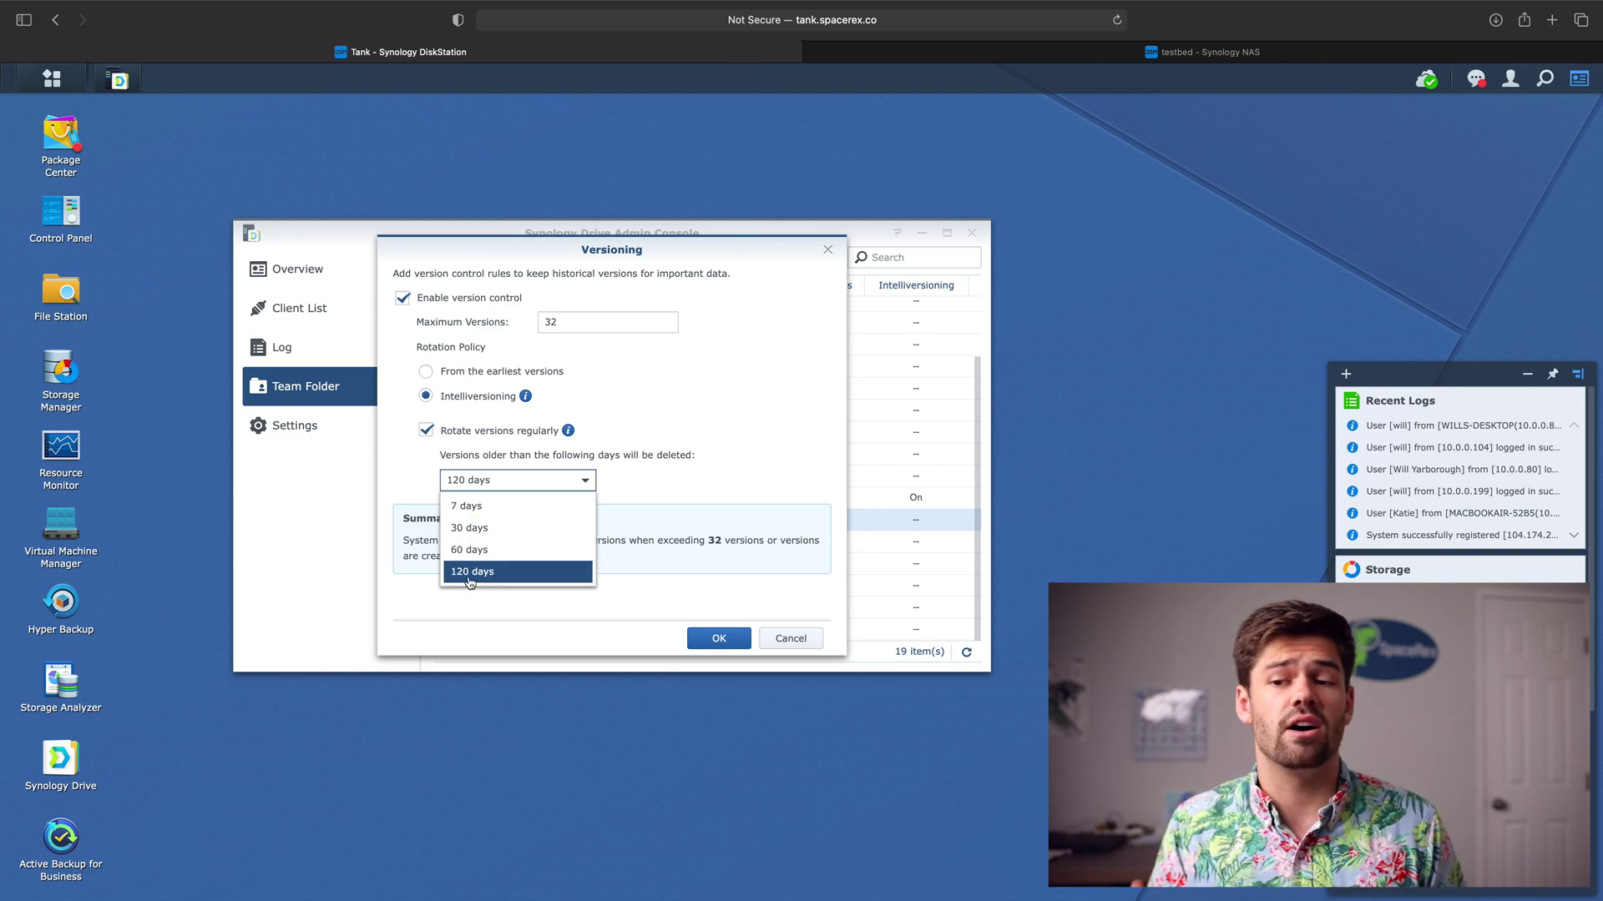
{"action": "left_click", "coordinate": [505, 532]}
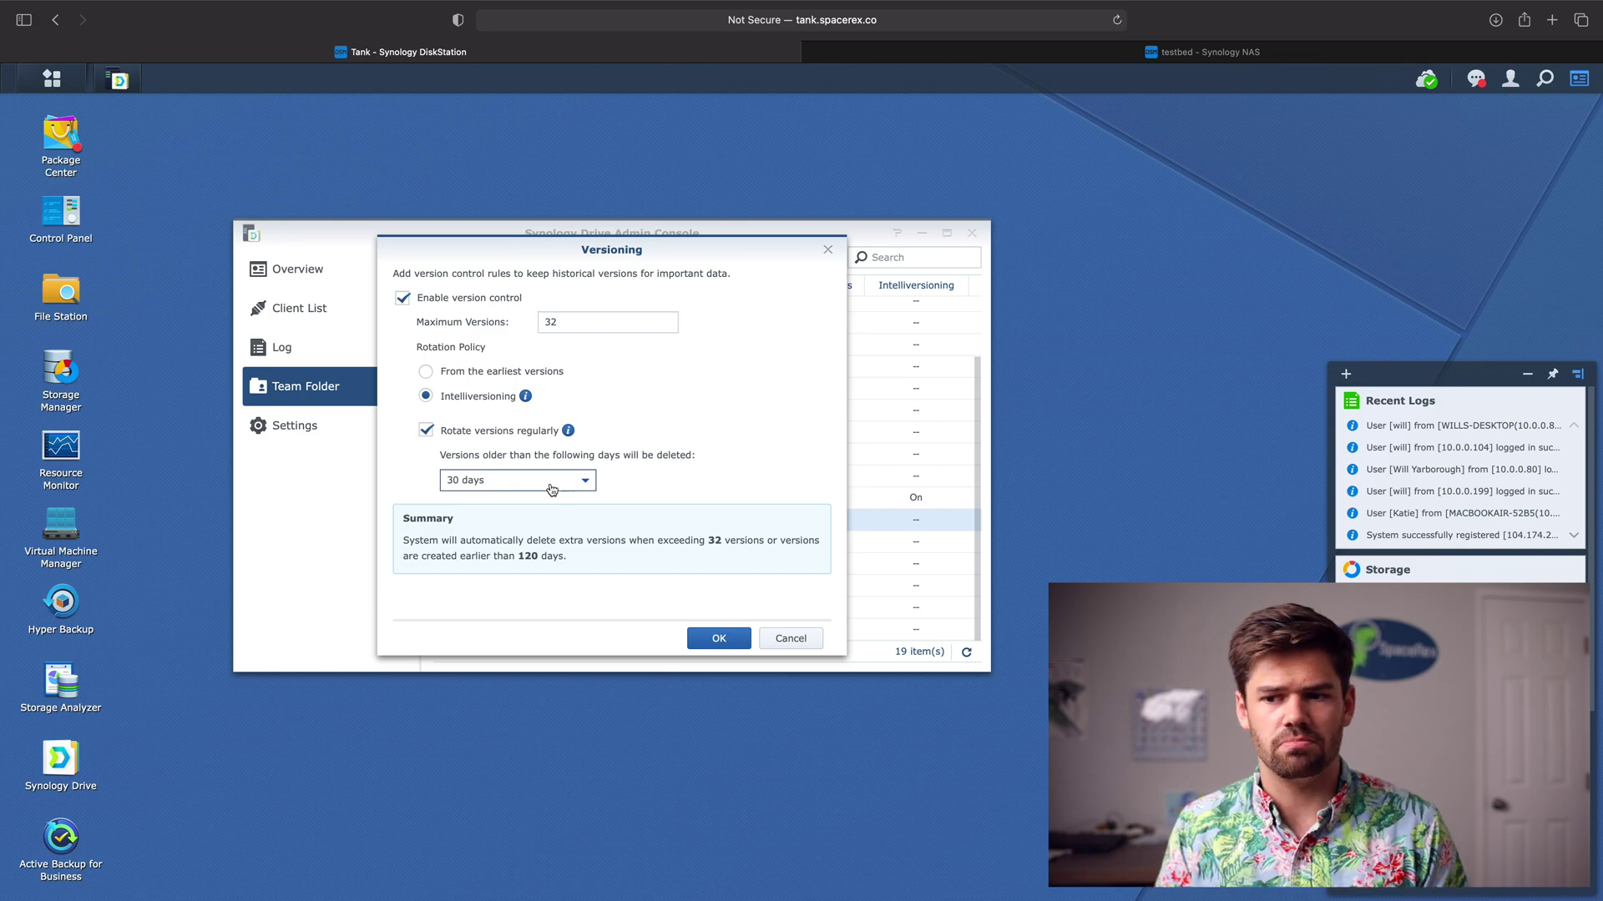
{"action": "left_click", "coordinate": [719, 639]}
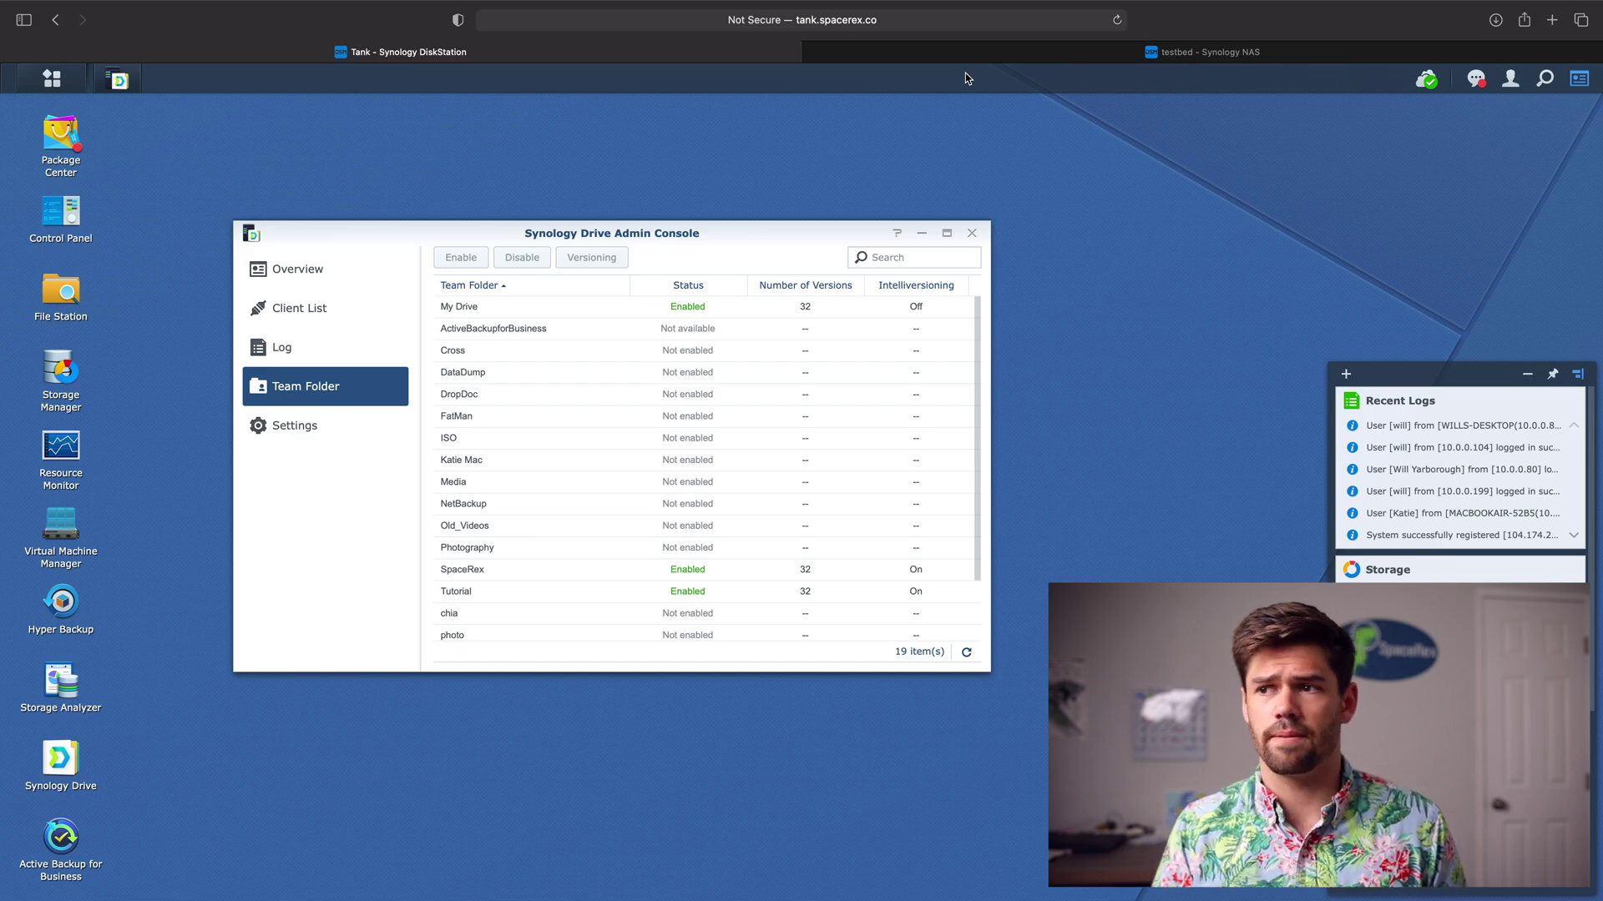
{"action": "mouse_move", "coordinate": [1255, 59]}
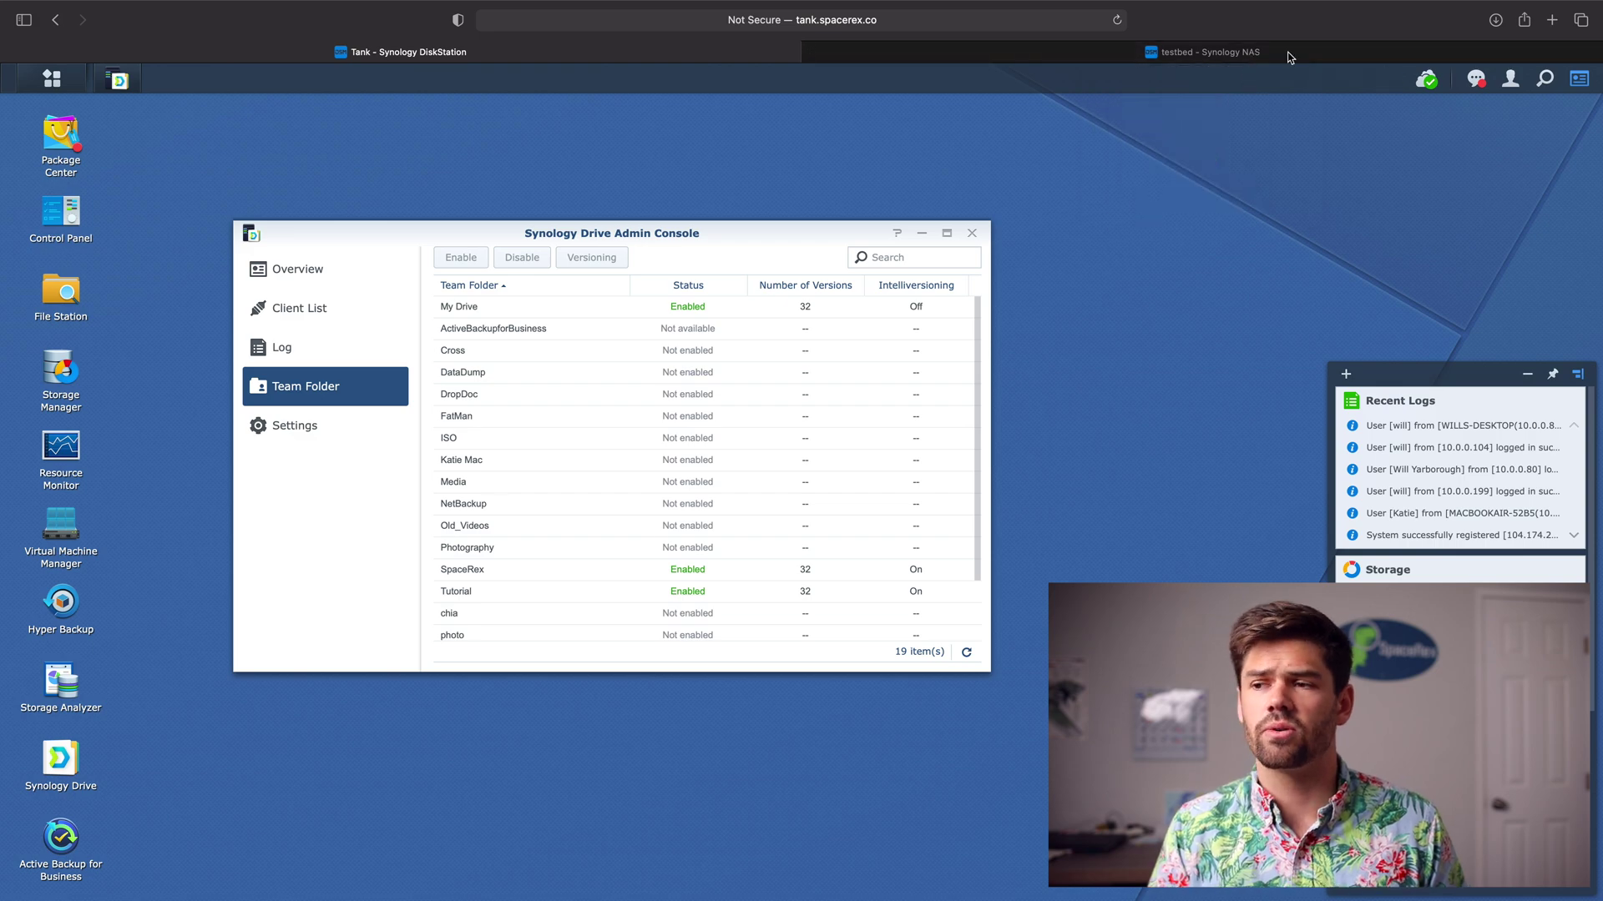
{"action": "left_click", "coordinate": [1202, 55]}
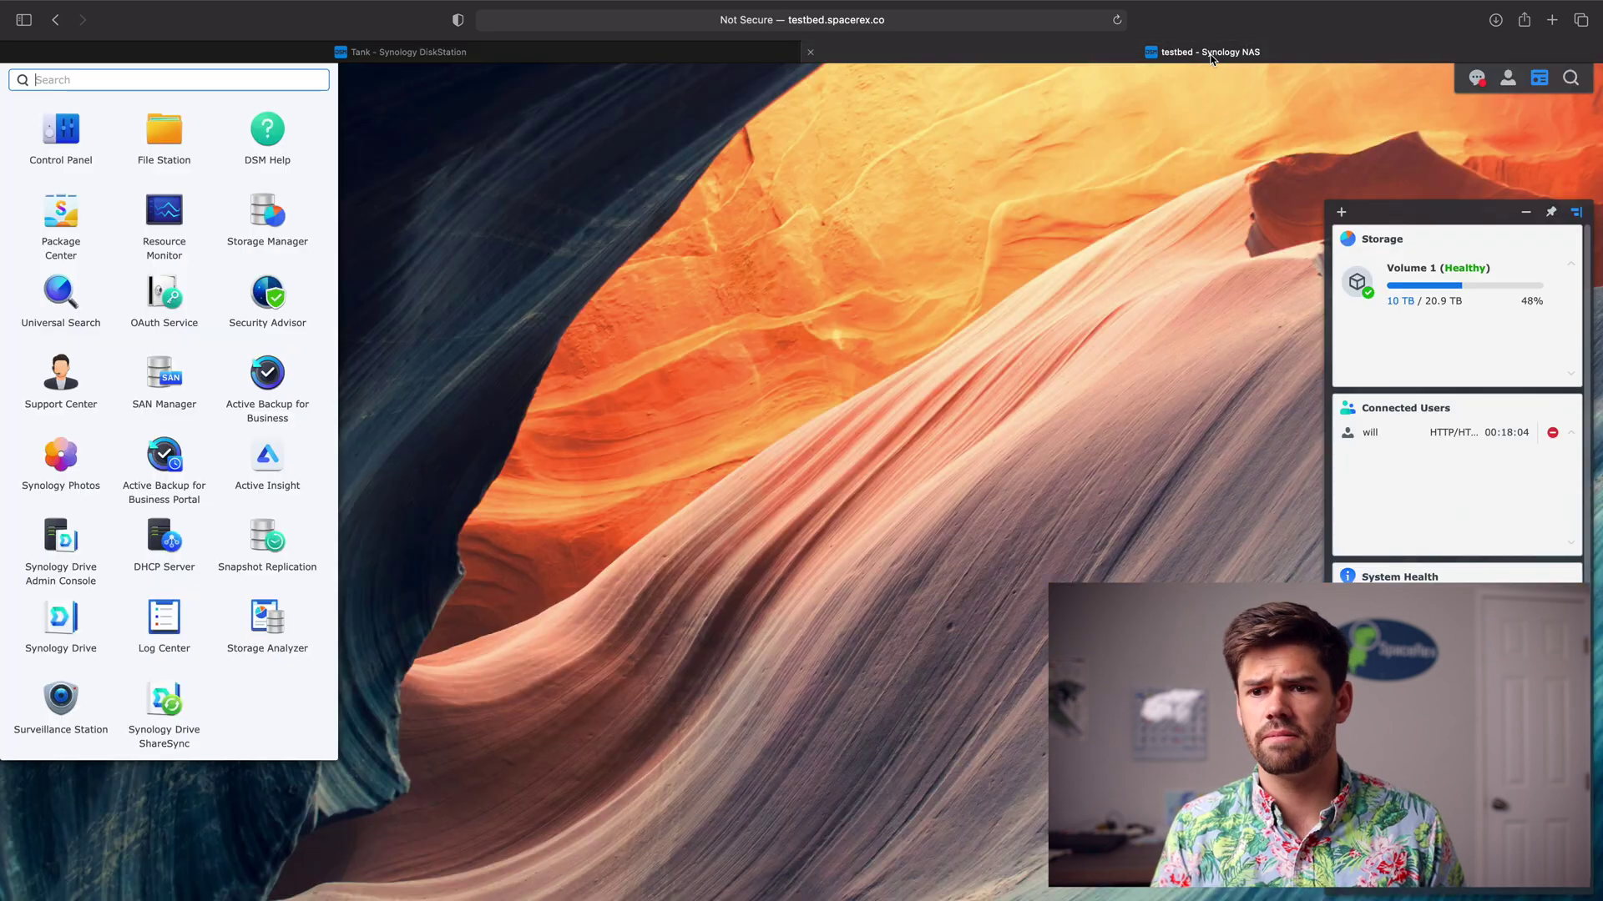
Launch Synology Drive ShareSync on testbed and start setting up a remote NAS connection
{"action": "left_click", "coordinate": [167, 700]}
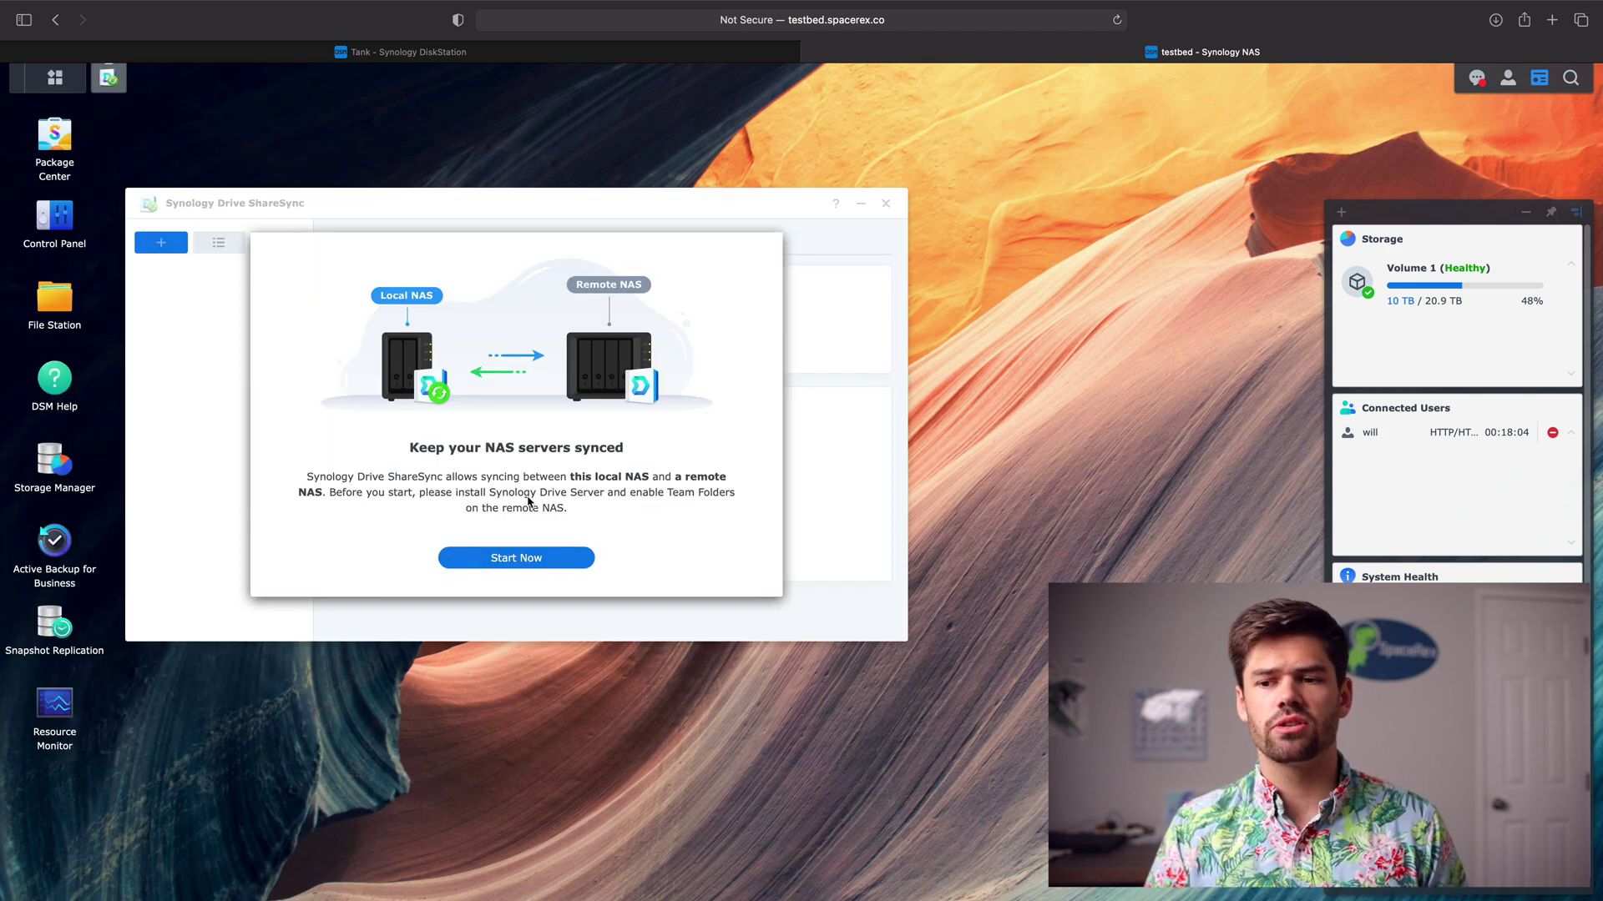
{"action": "left_click", "coordinate": [515, 561]}
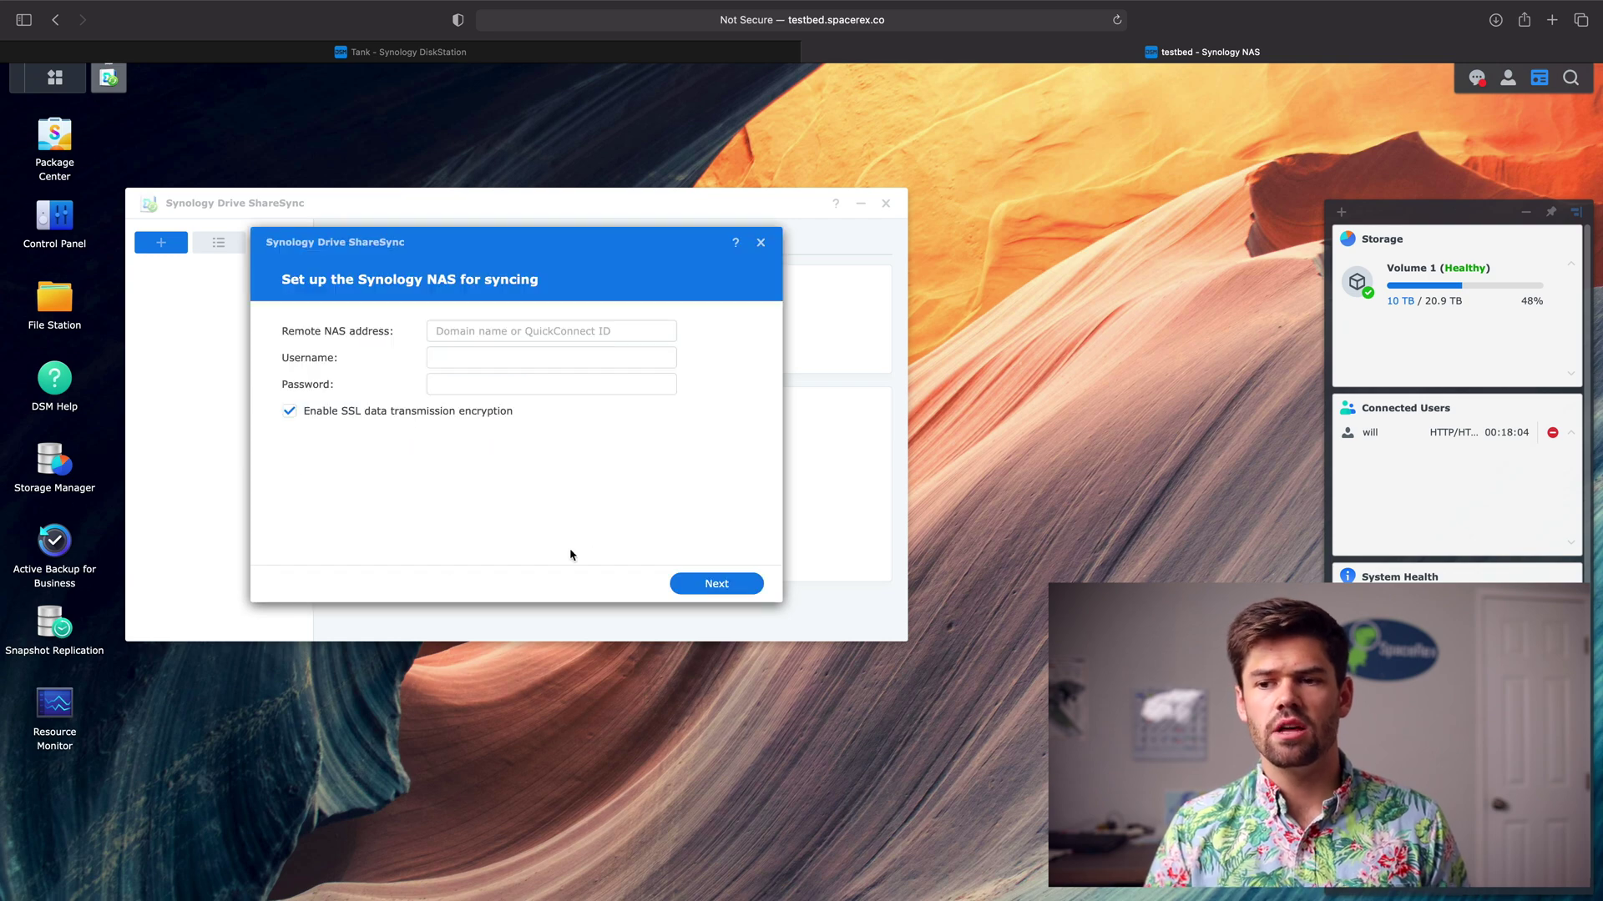
Enter tank.spacerex.co with the account username and password, then test the connection
{"action": "left_click", "coordinate": [496, 333]}
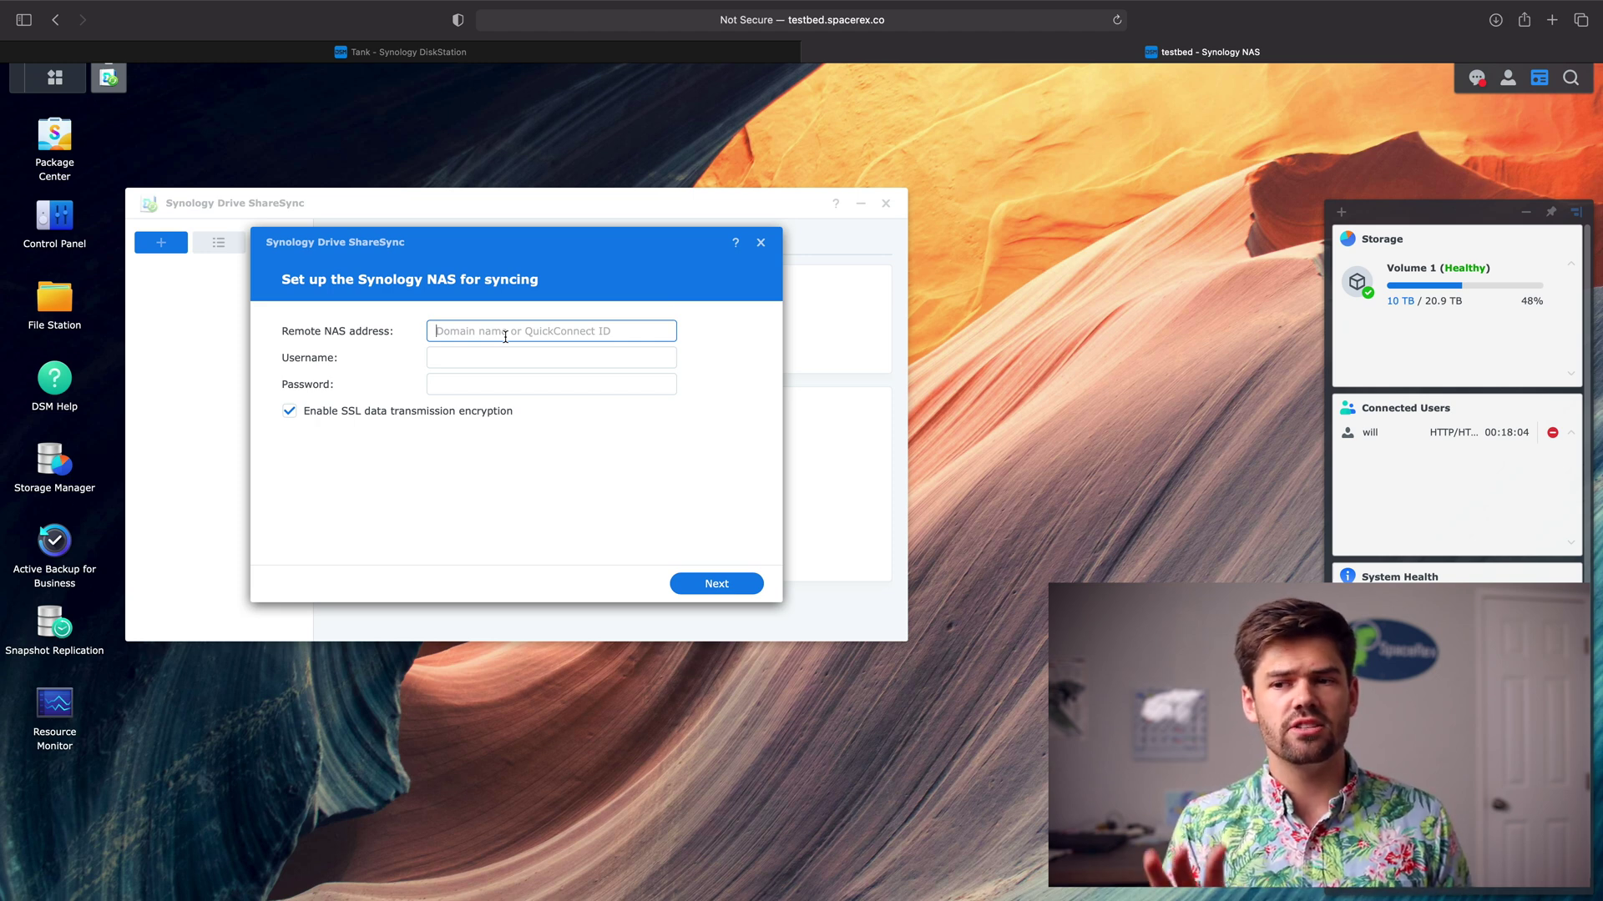
{"action": "type", "text": "tank."}
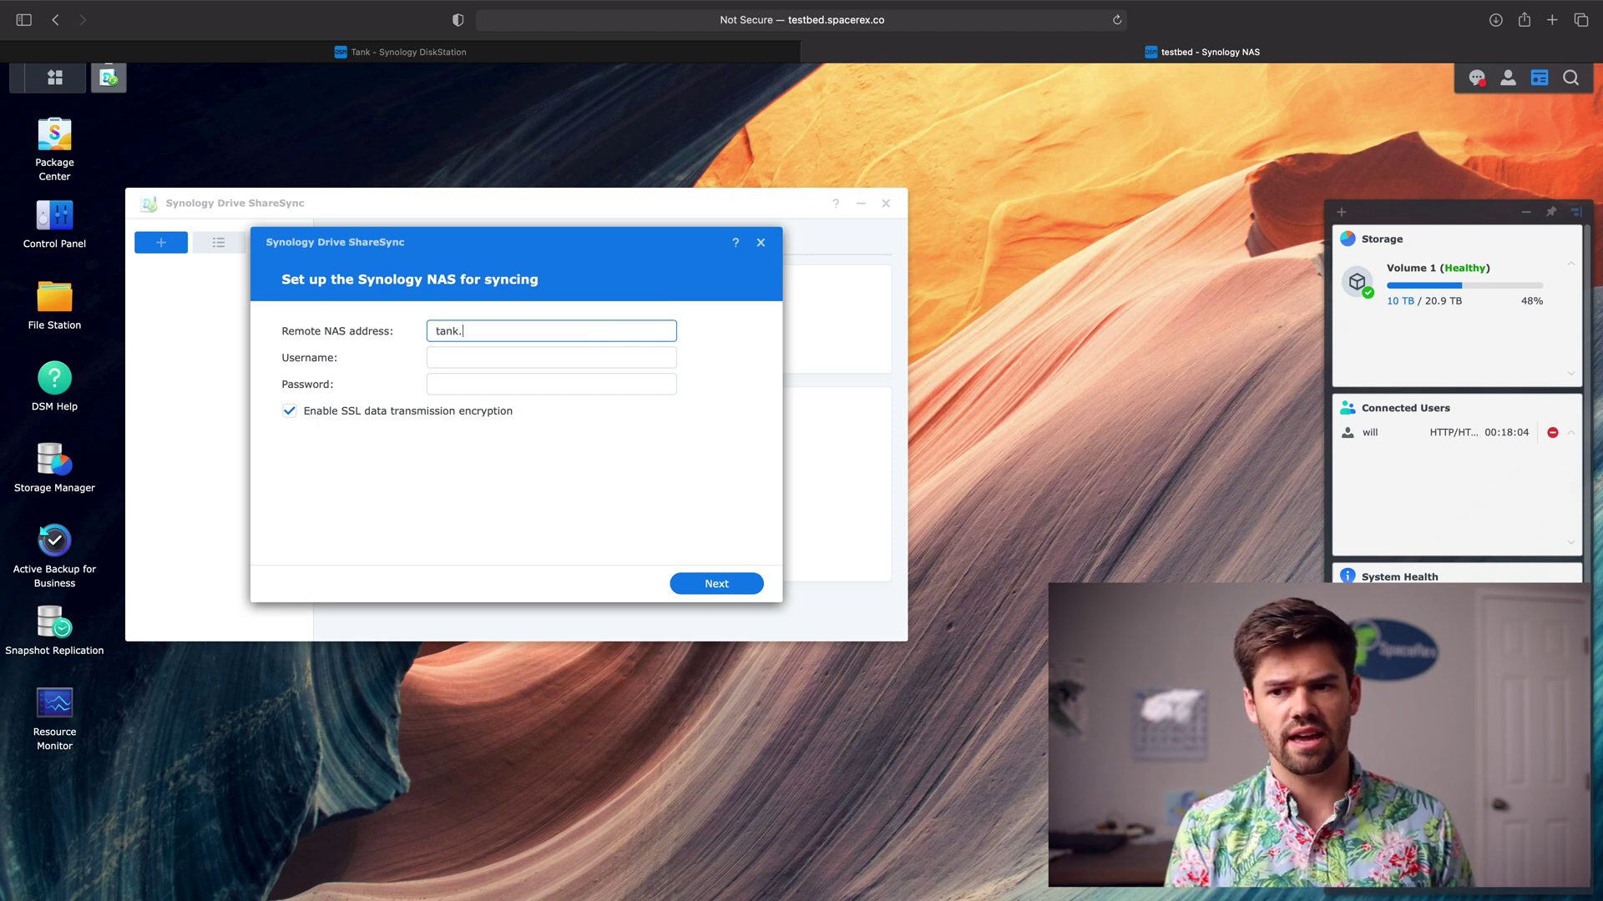
{"action": "type", "text": "spaeerex.co"}
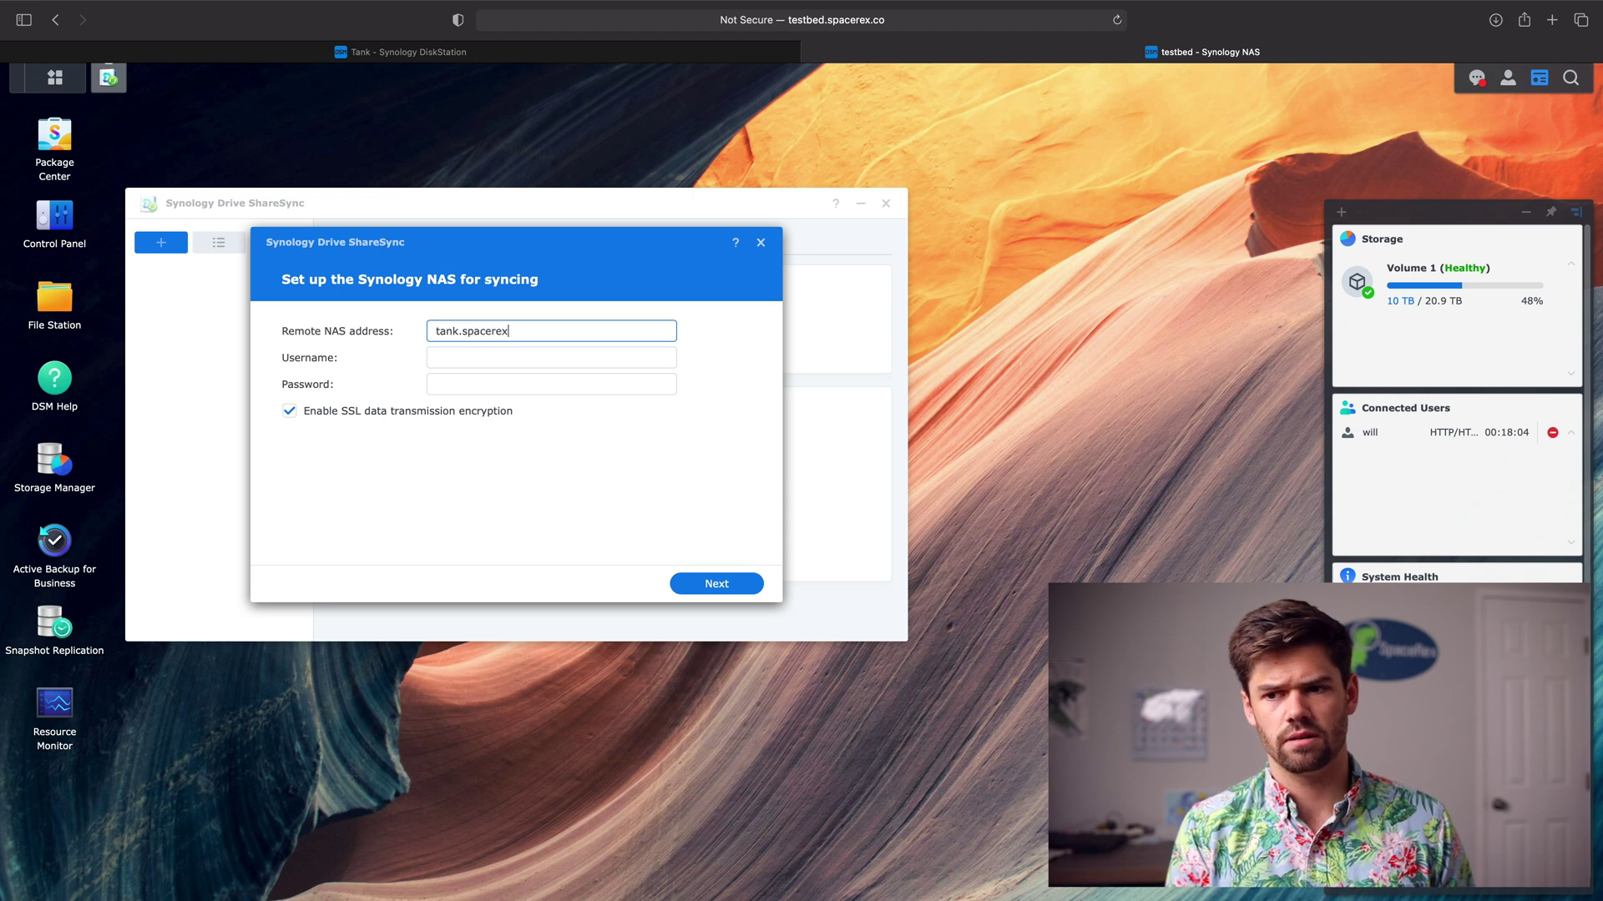
{"action": "left_click", "coordinate": [534, 358]}
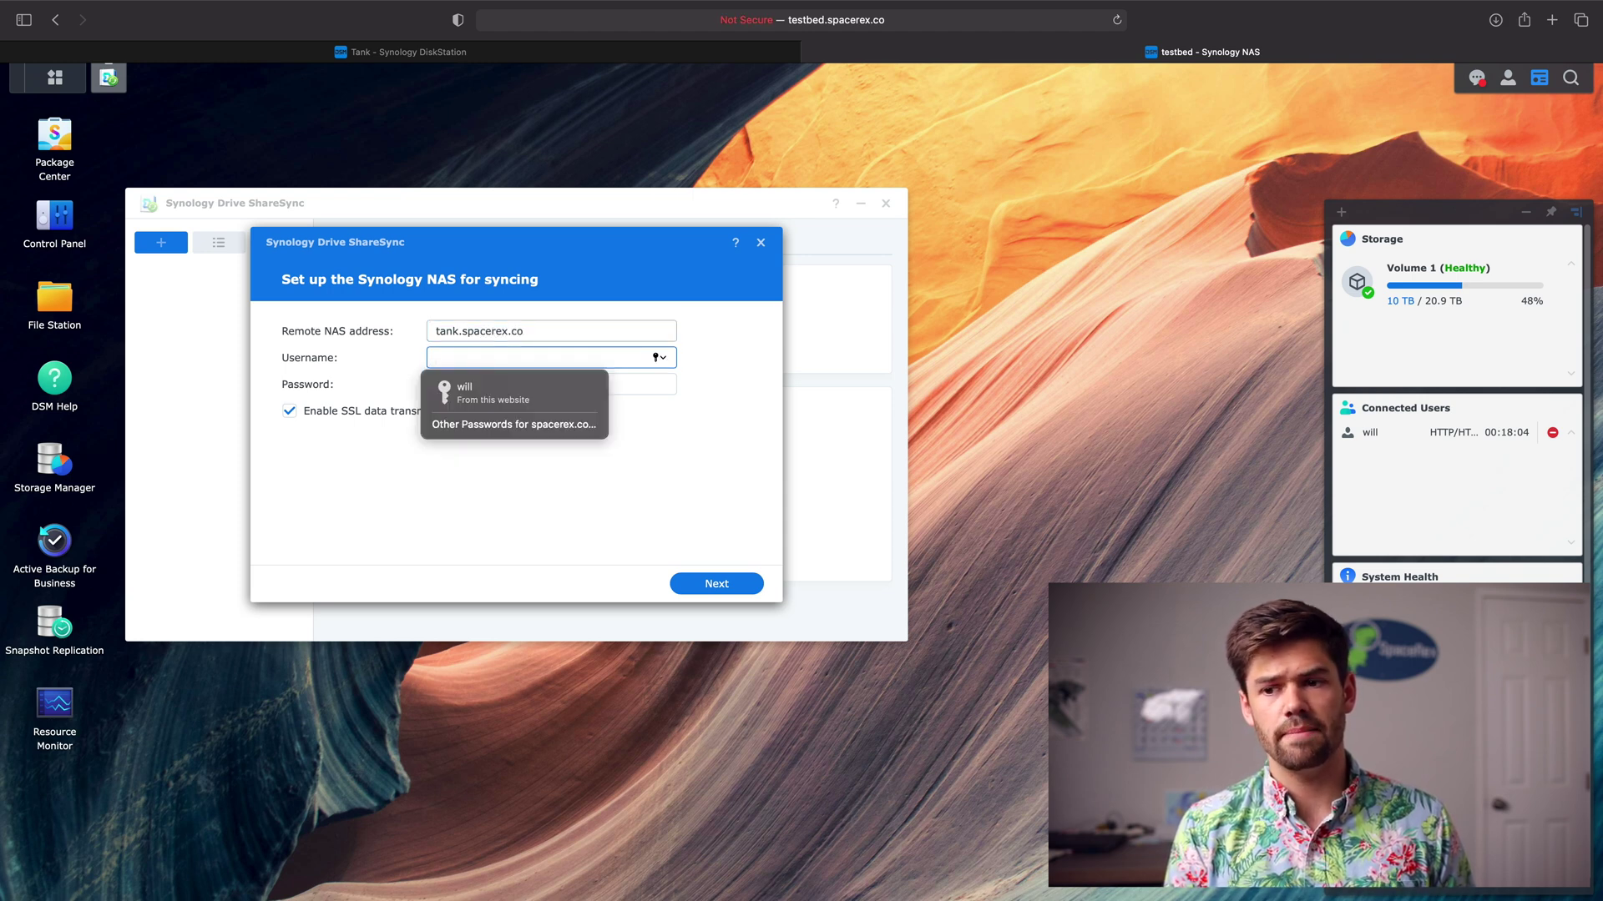
{"action": "type", "text": "will"}
{"action": "key", "text": "Tab"}
{"action": "type", "text": "••••••"}
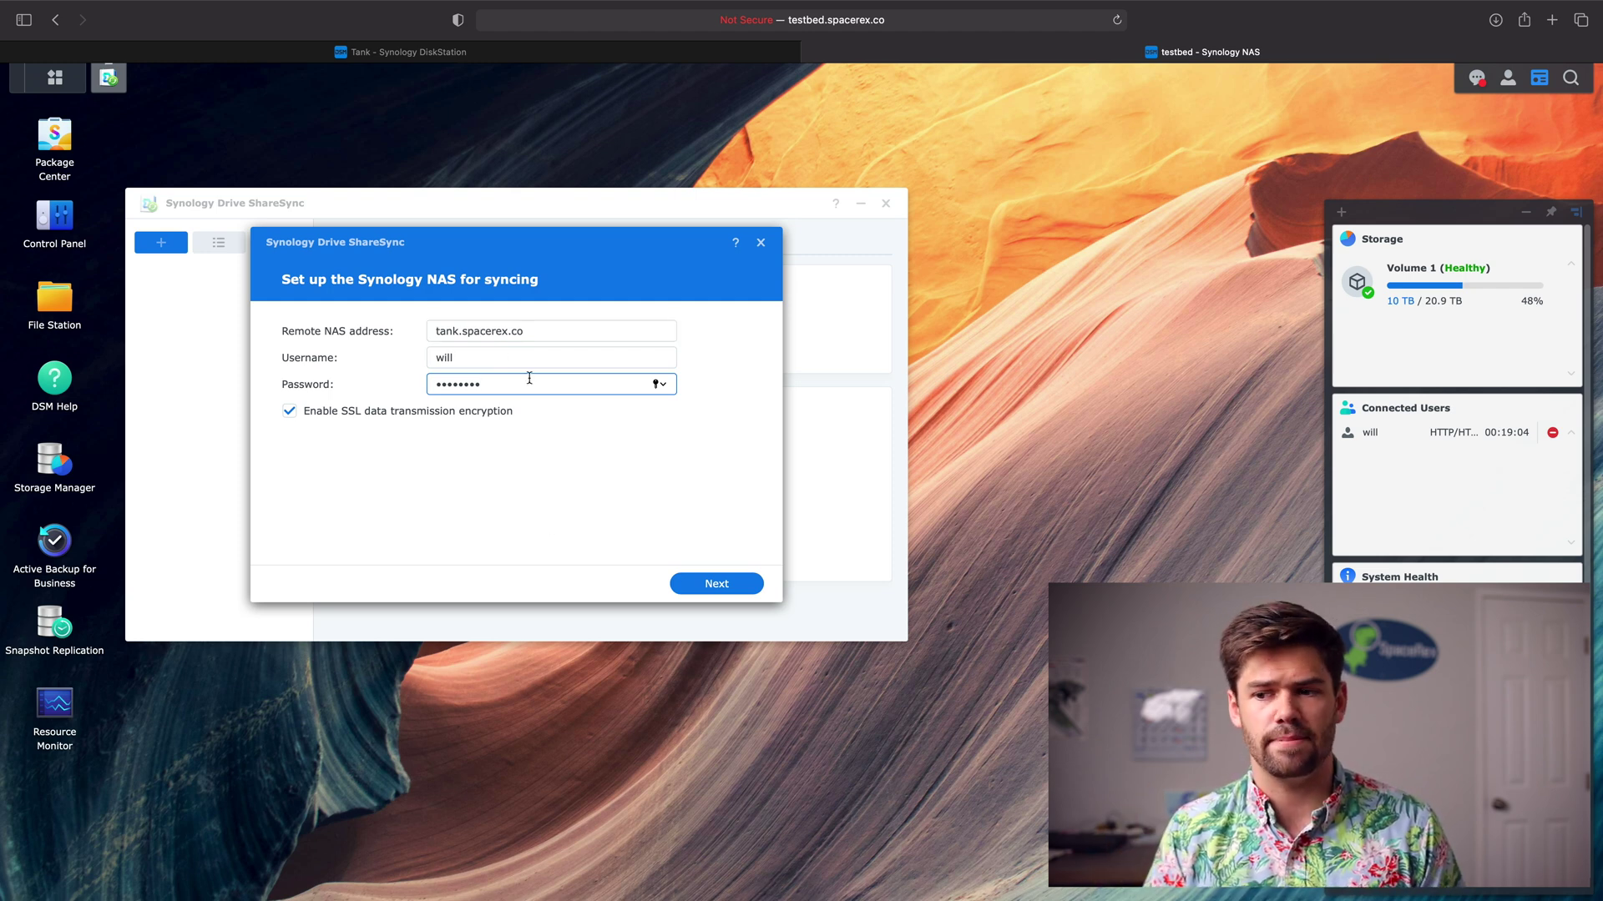
{"action": "left_click", "coordinate": [708, 584]}
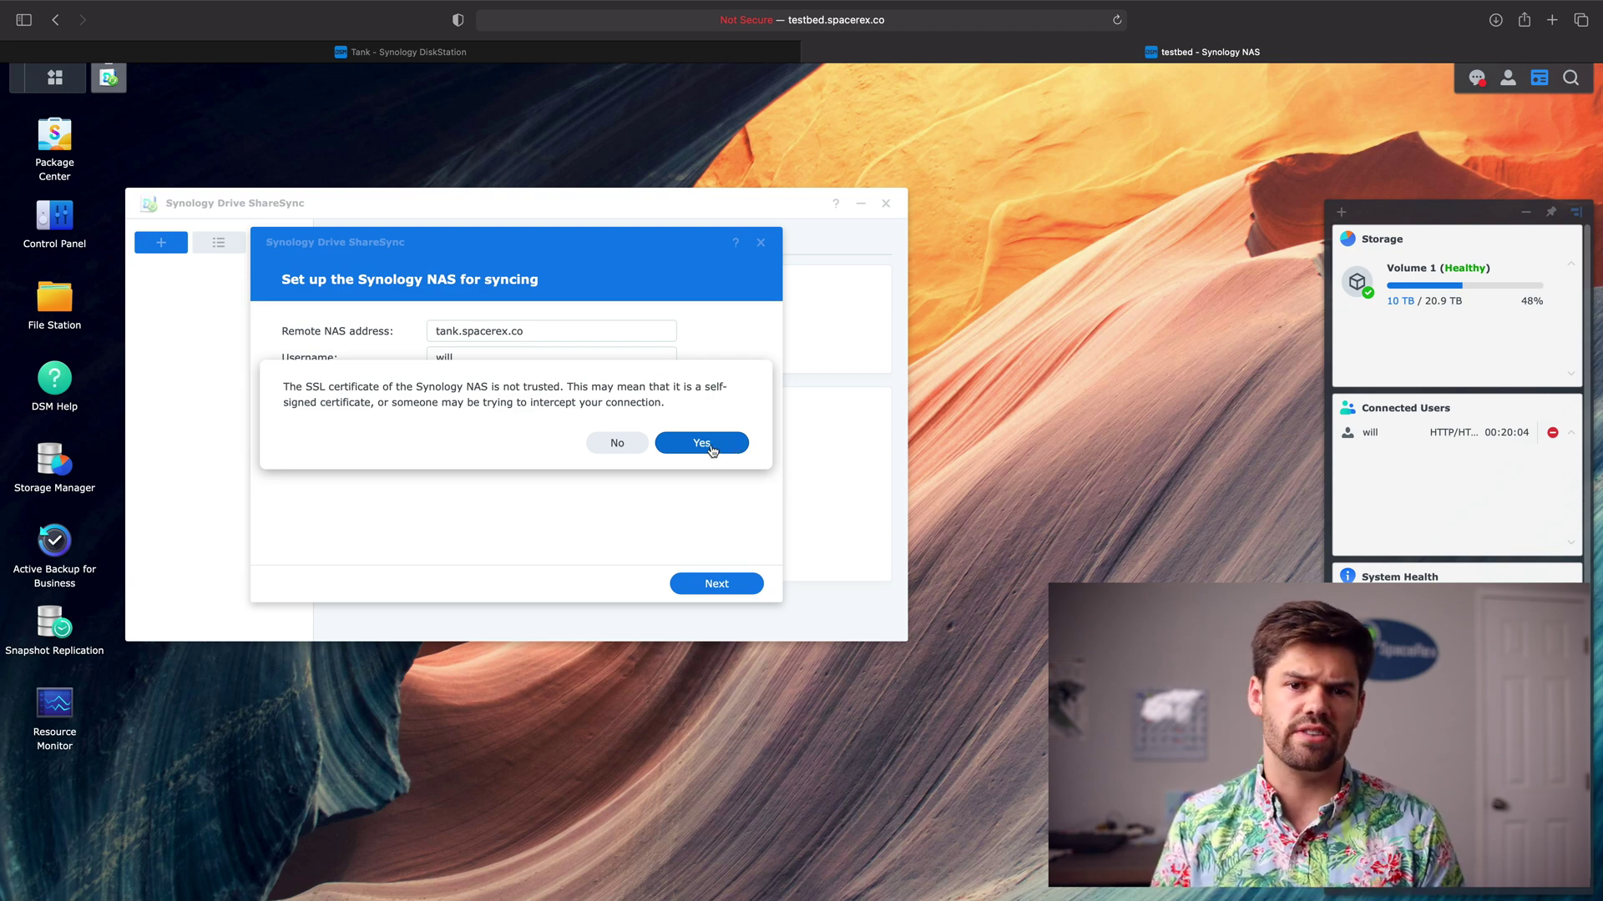
Accept the SSL certificate, enable sync for the Tutorial shared folder, and finish the setup
{"action": "left_click", "coordinate": [708, 448]}
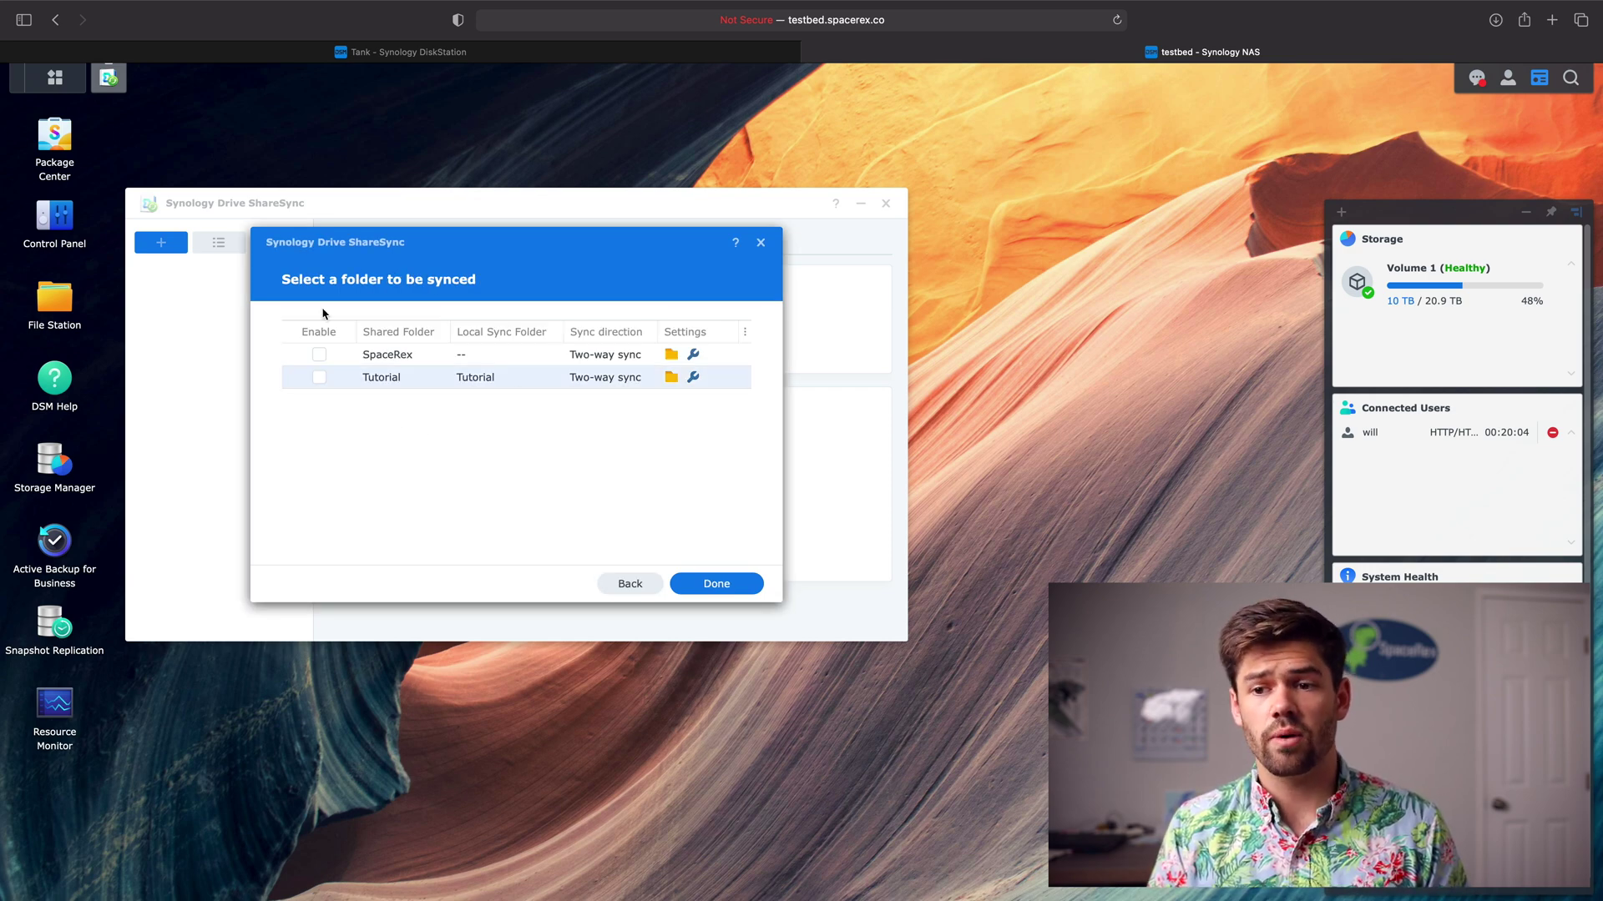
{"action": "left_click", "coordinate": [319, 378]}
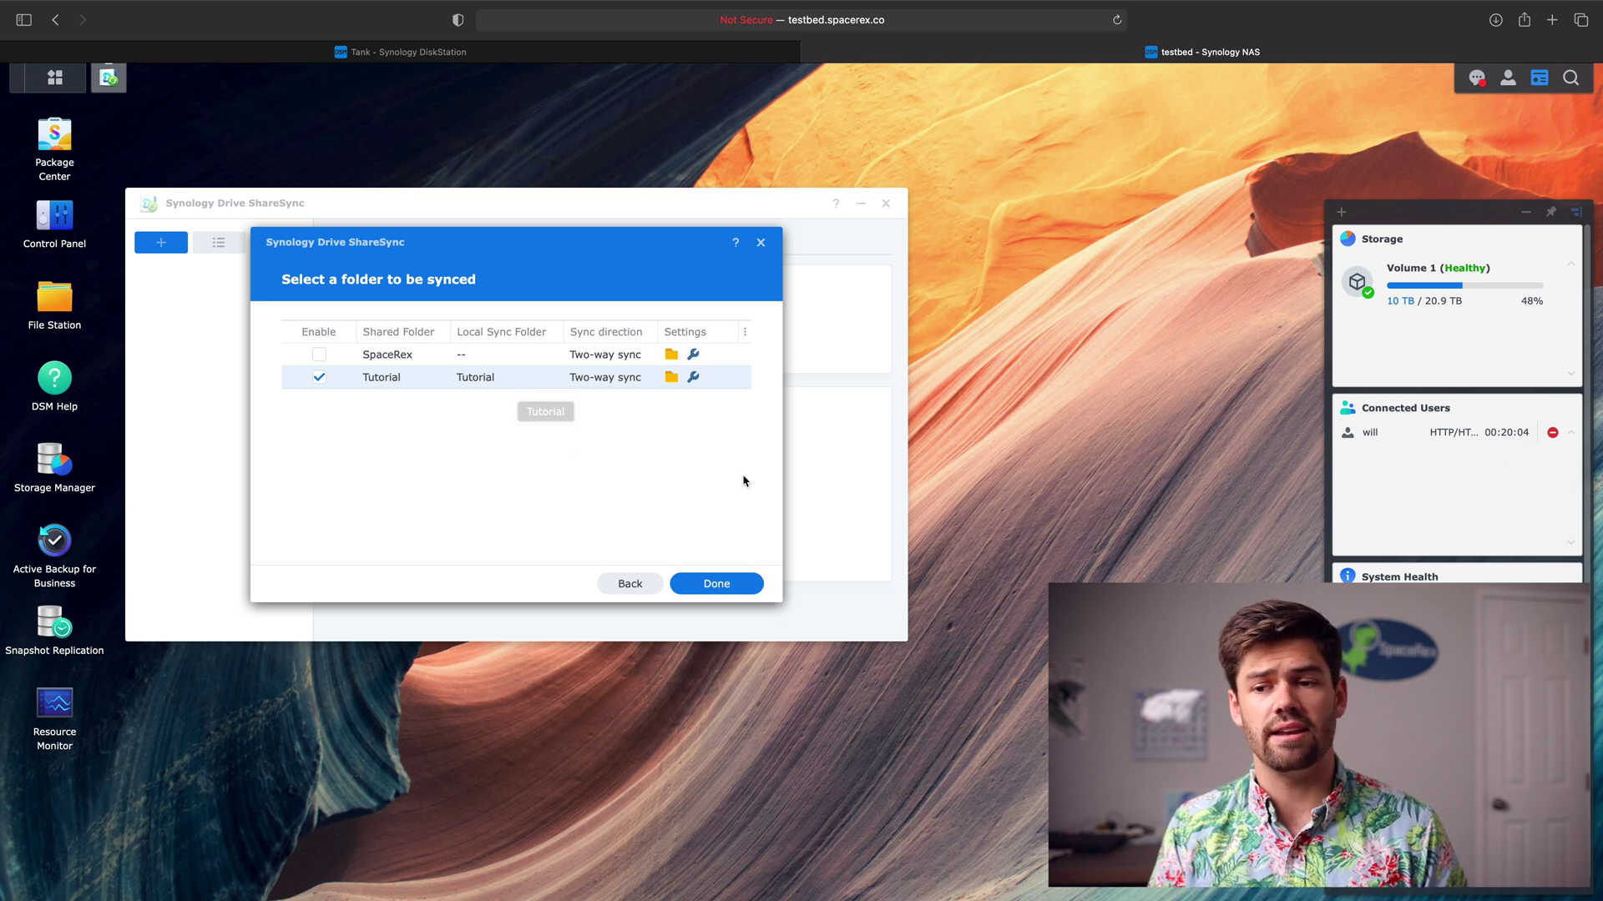
{"action": "left_click", "coordinate": [719, 586]}
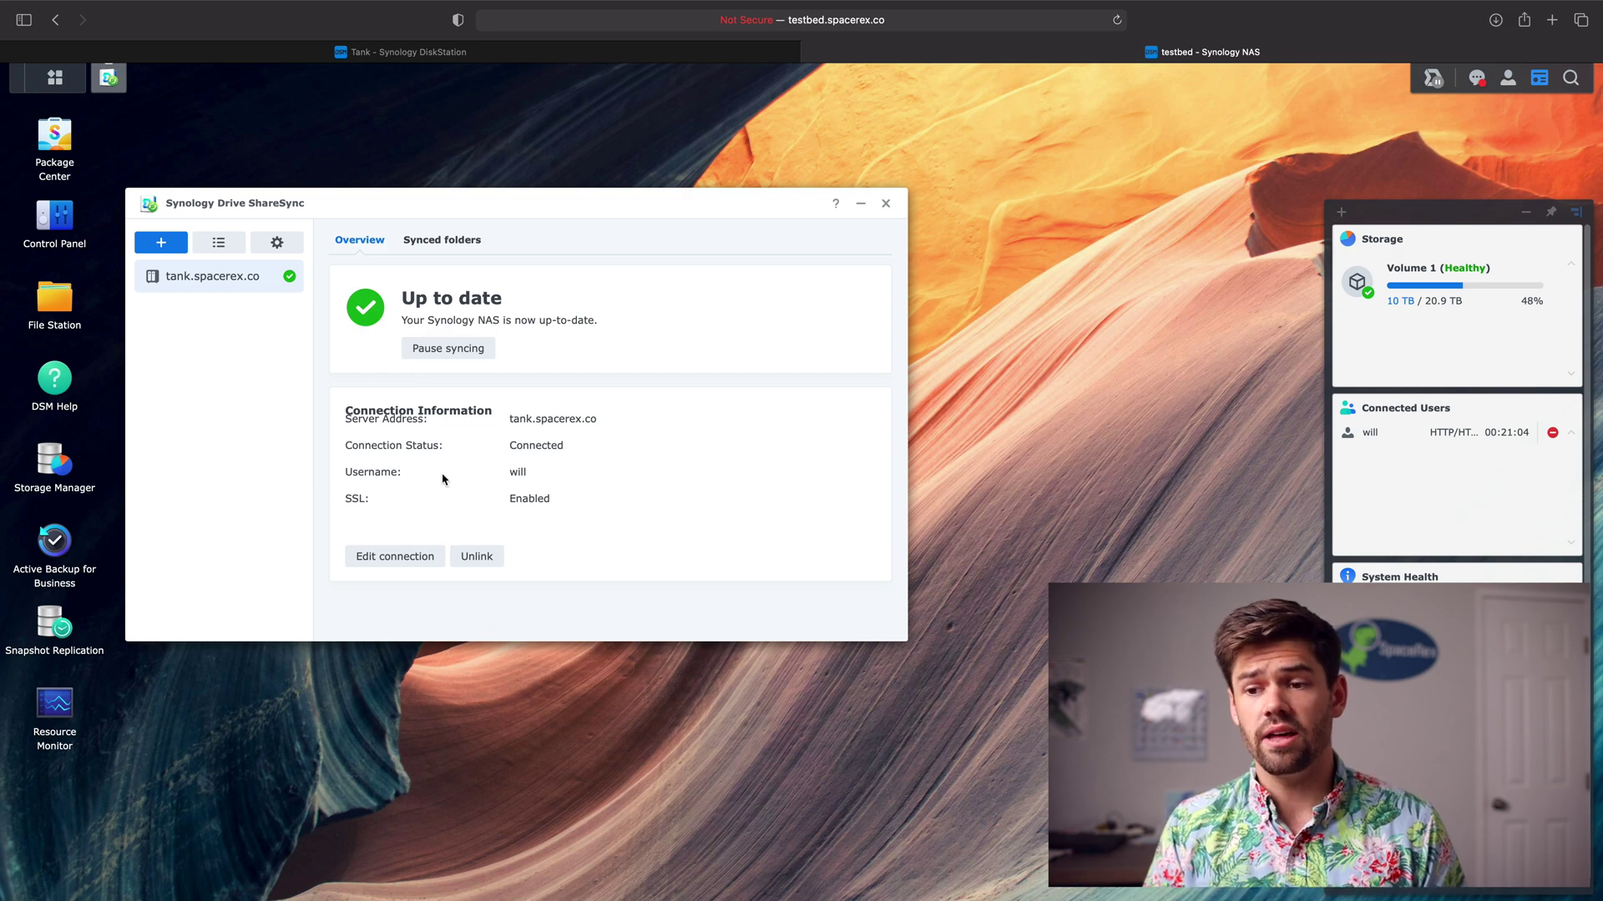
View the Tutorial folder's four items in File Station, then close File Station
{"action": "left_click", "coordinate": [53, 327]}
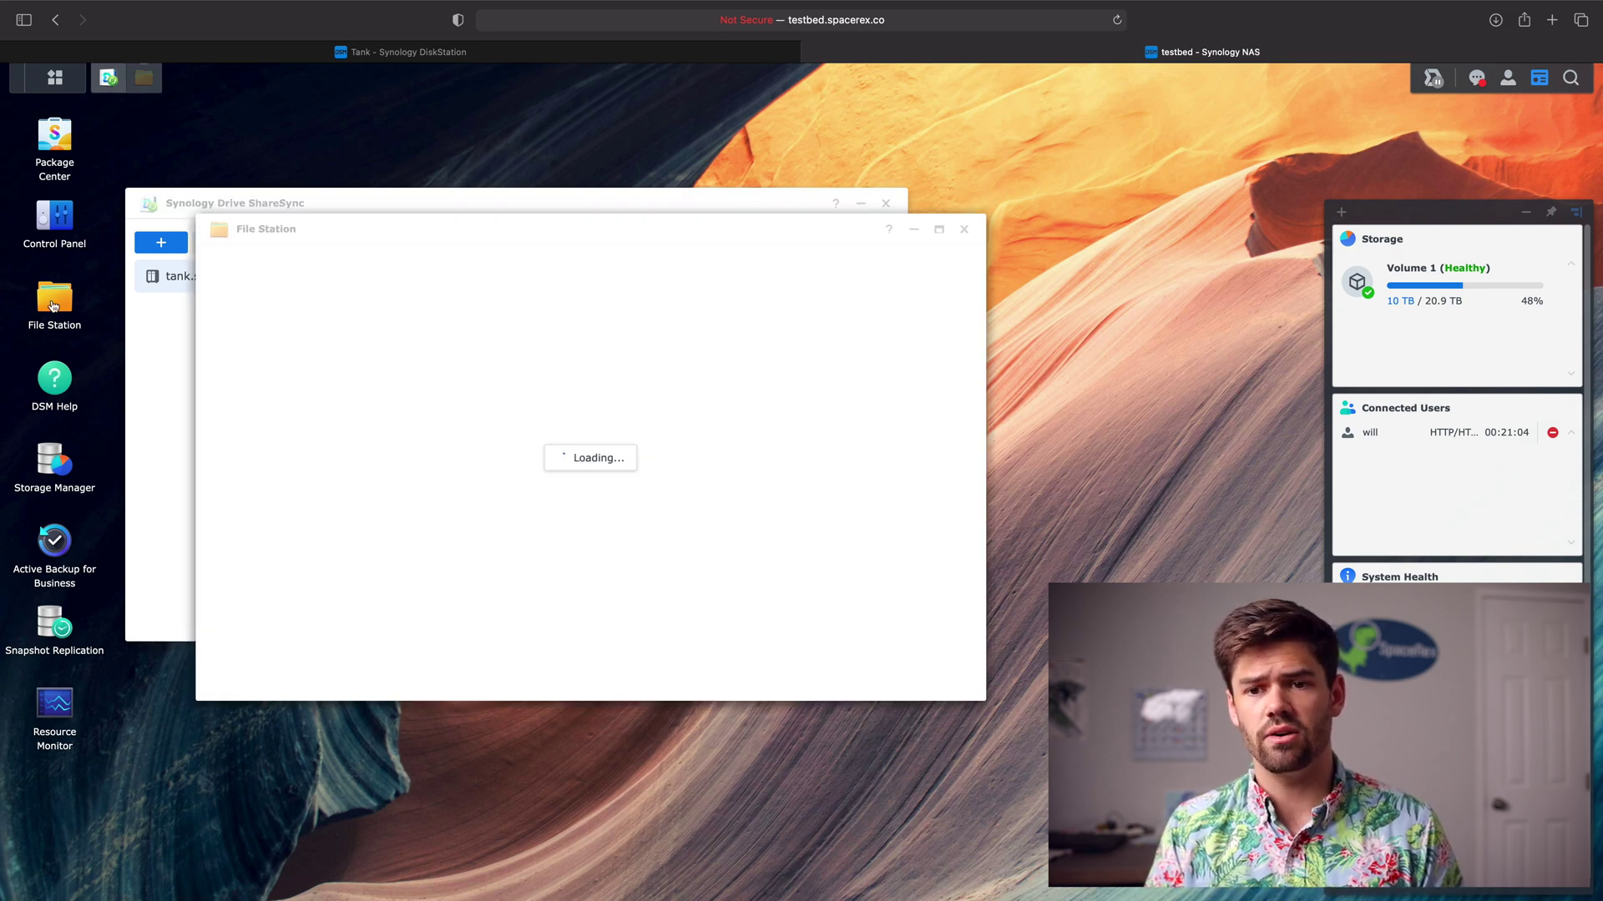
{"action": "left_click", "coordinate": [273, 547]}
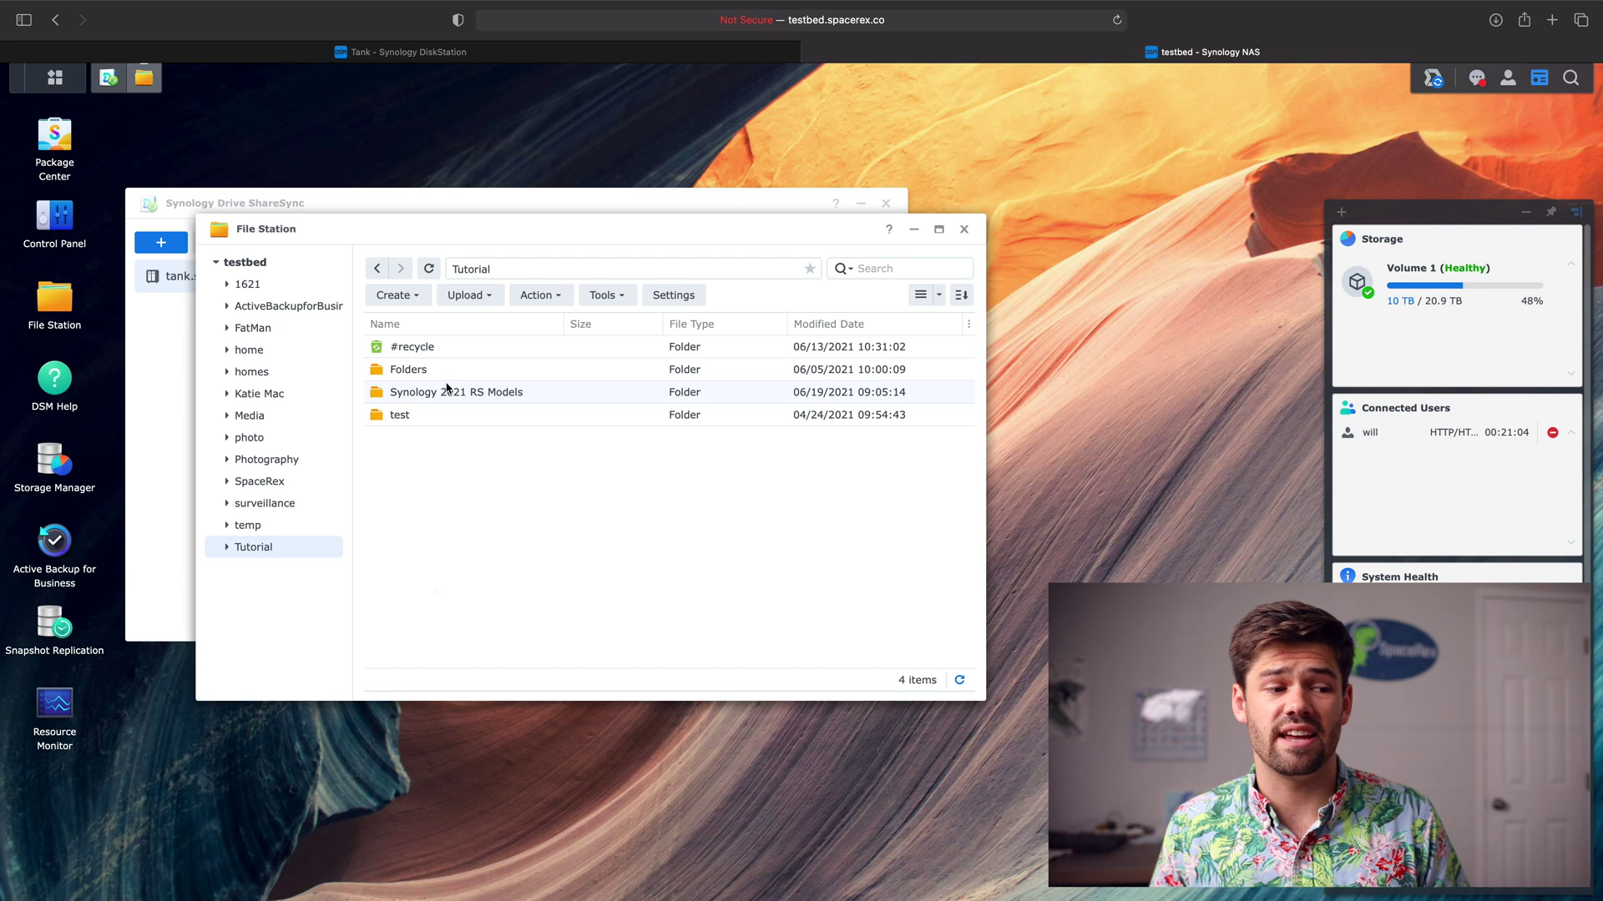
{"action": "left_click", "coordinate": [963, 229]}
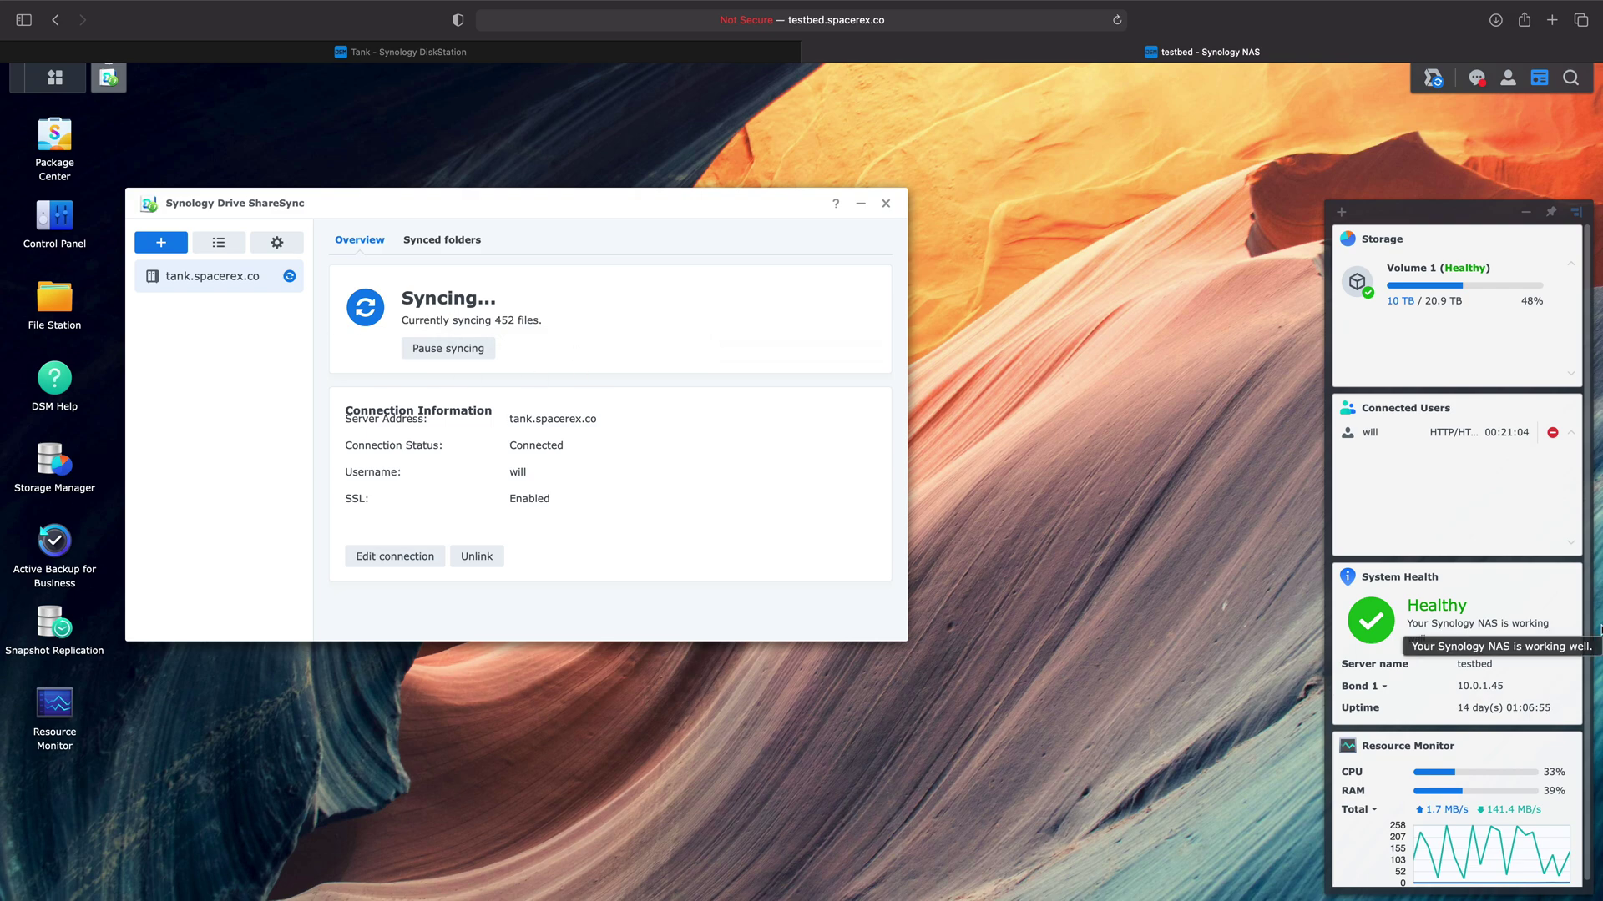
Review the Tutorial sync's included subfolders and its file size and file type filters
{"action": "scroll", "coordinate": [1475, 621], "scroll_direction": "down", "scroll_amount": 1}
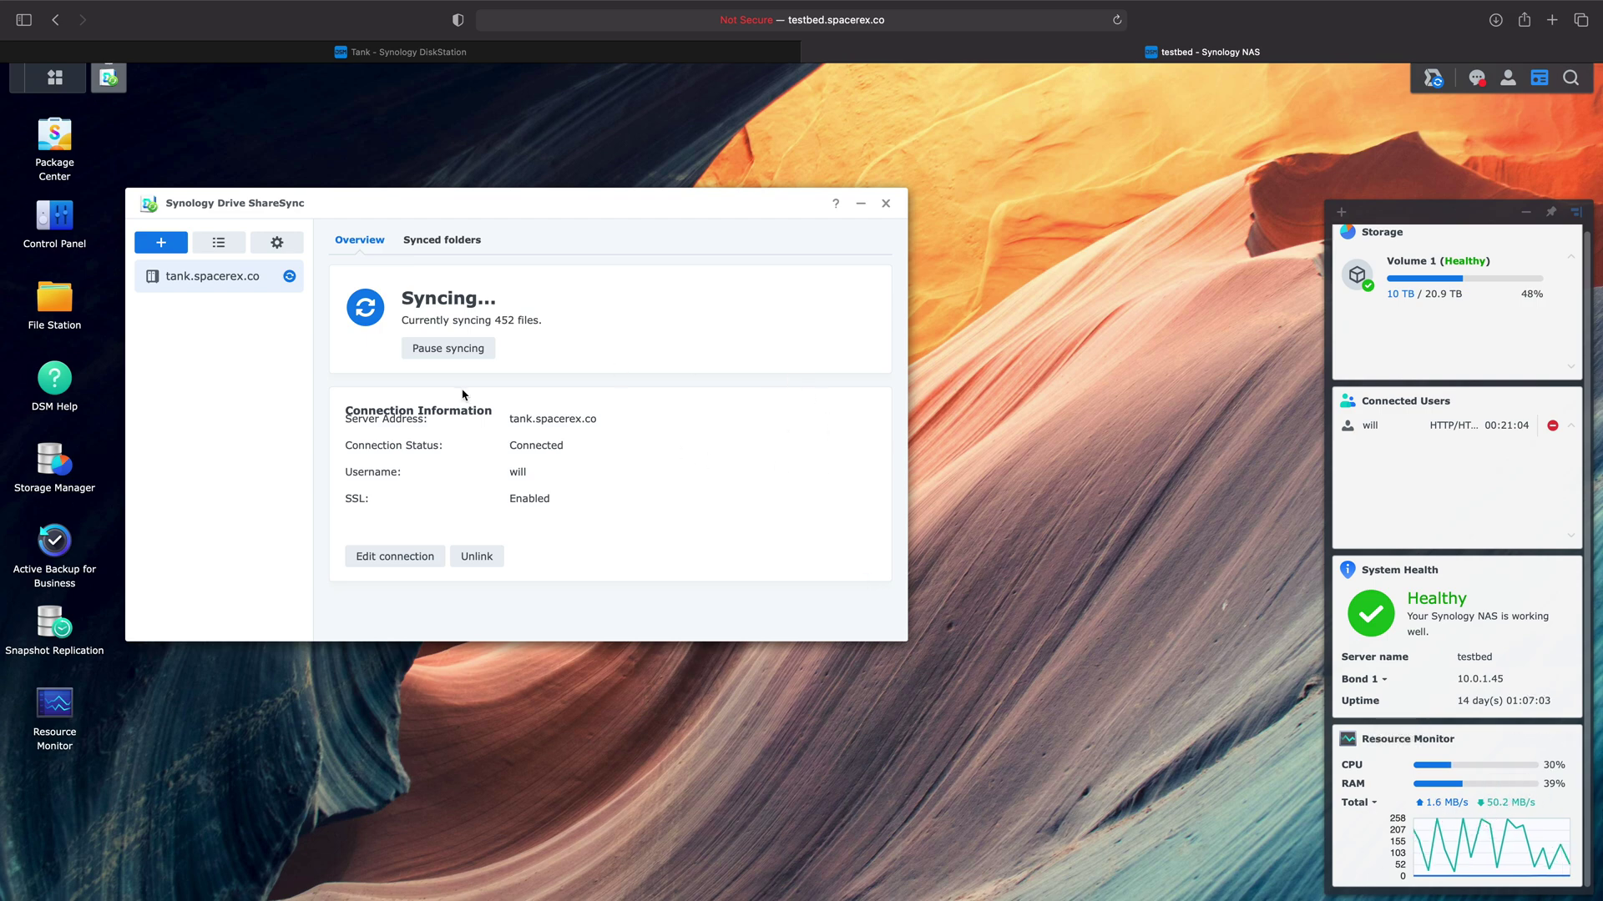
{"action": "left_click", "coordinate": [442, 240]}
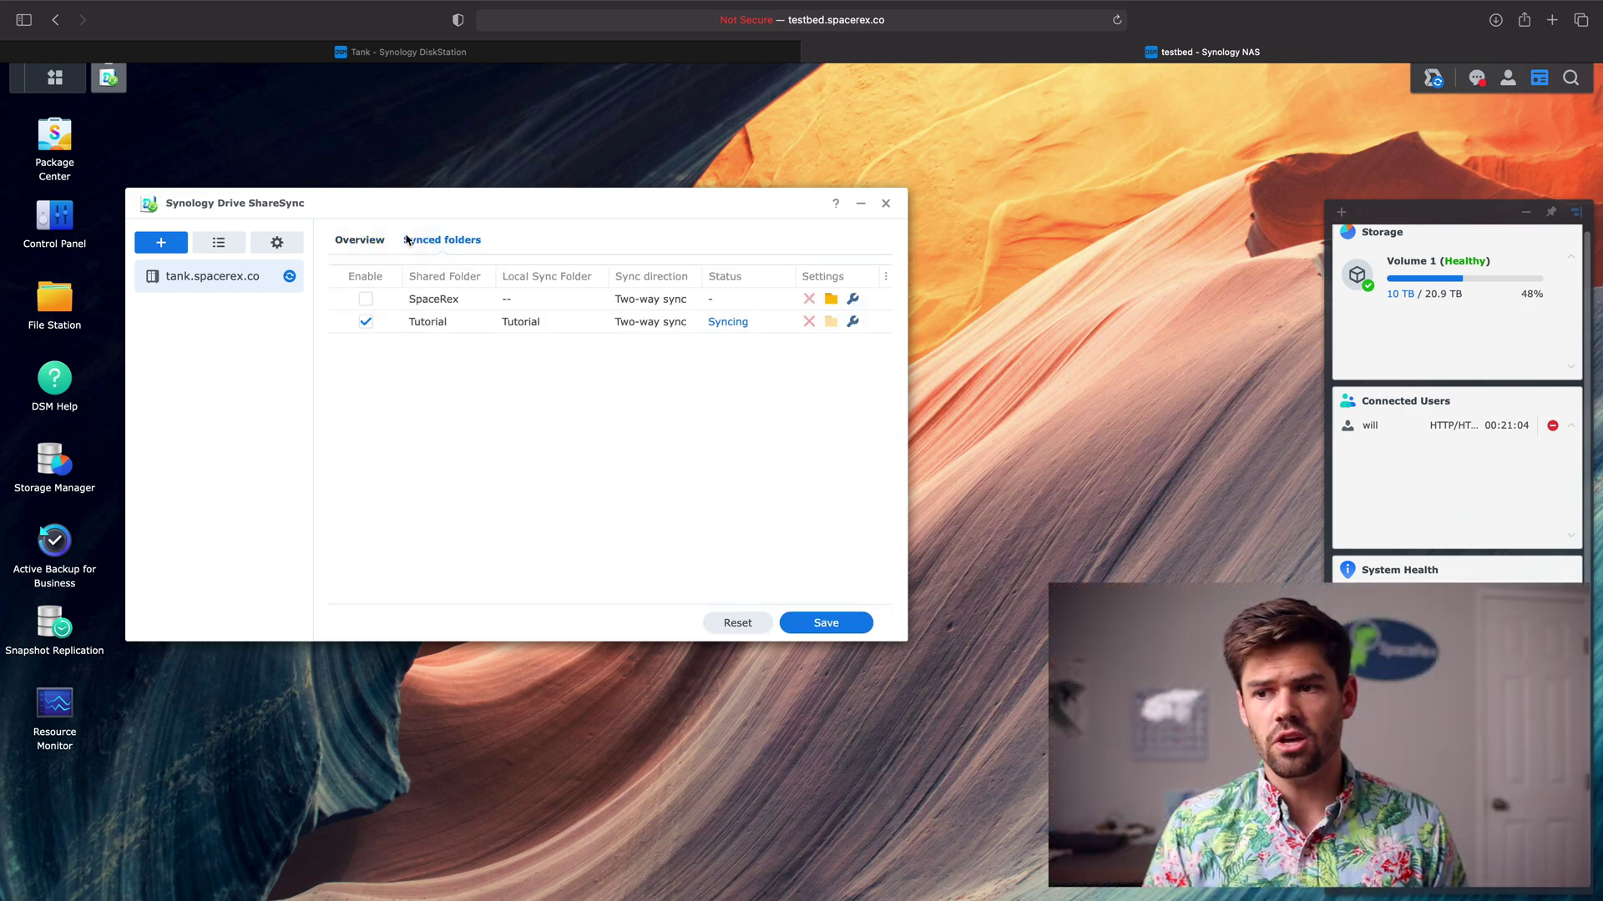
{"action": "left_click", "coordinate": [852, 323]}
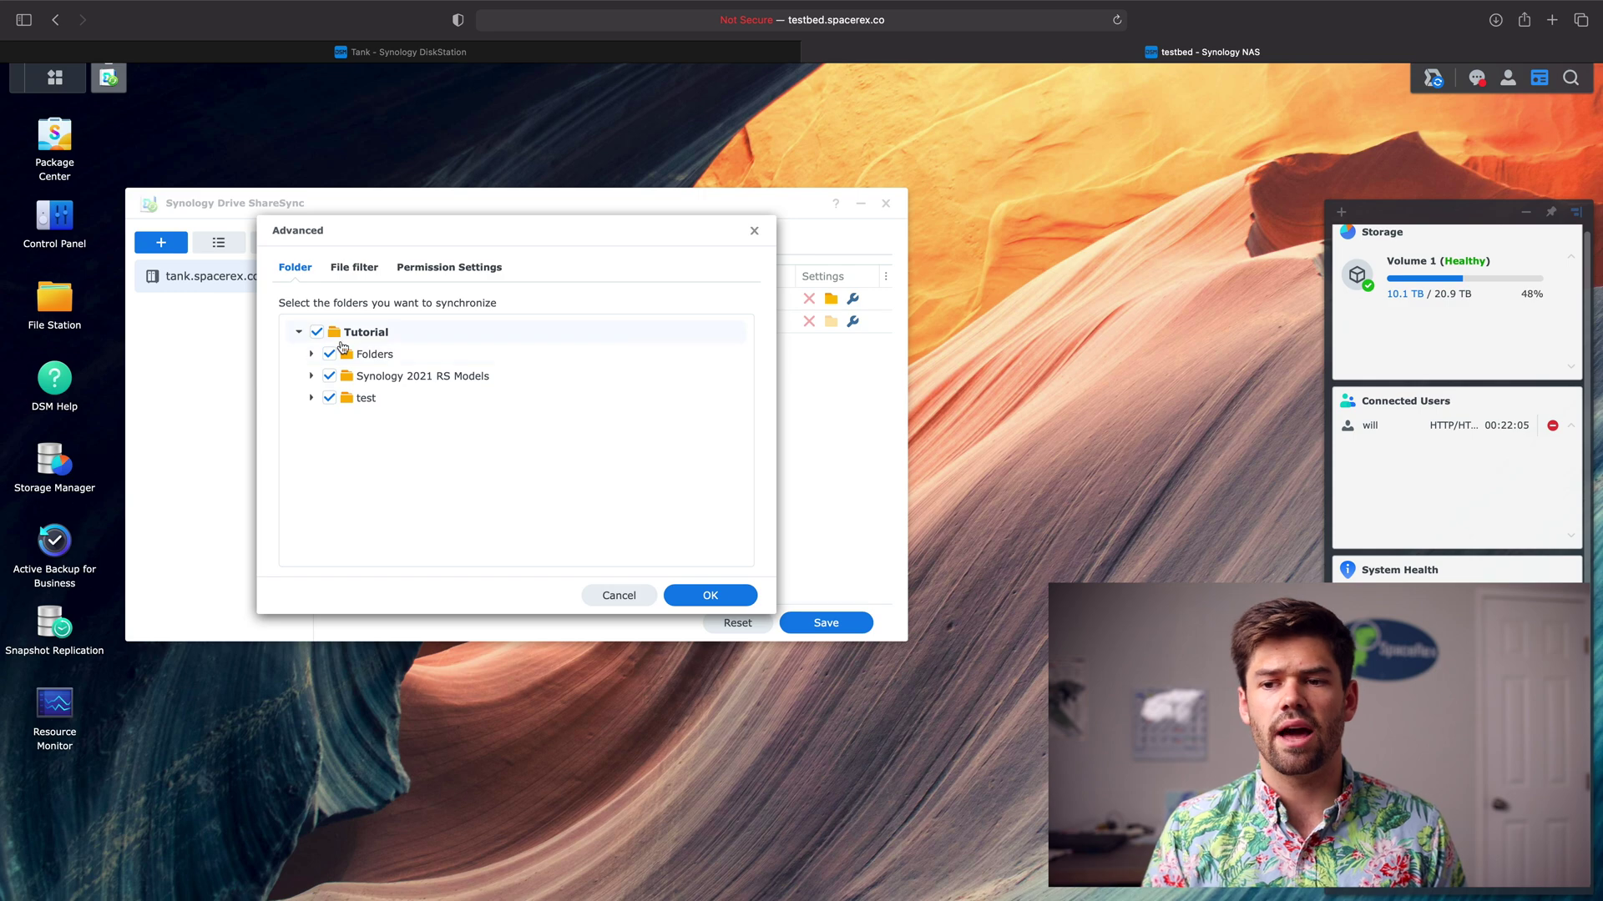
{"action": "left_click", "coordinate": [354, 267]}
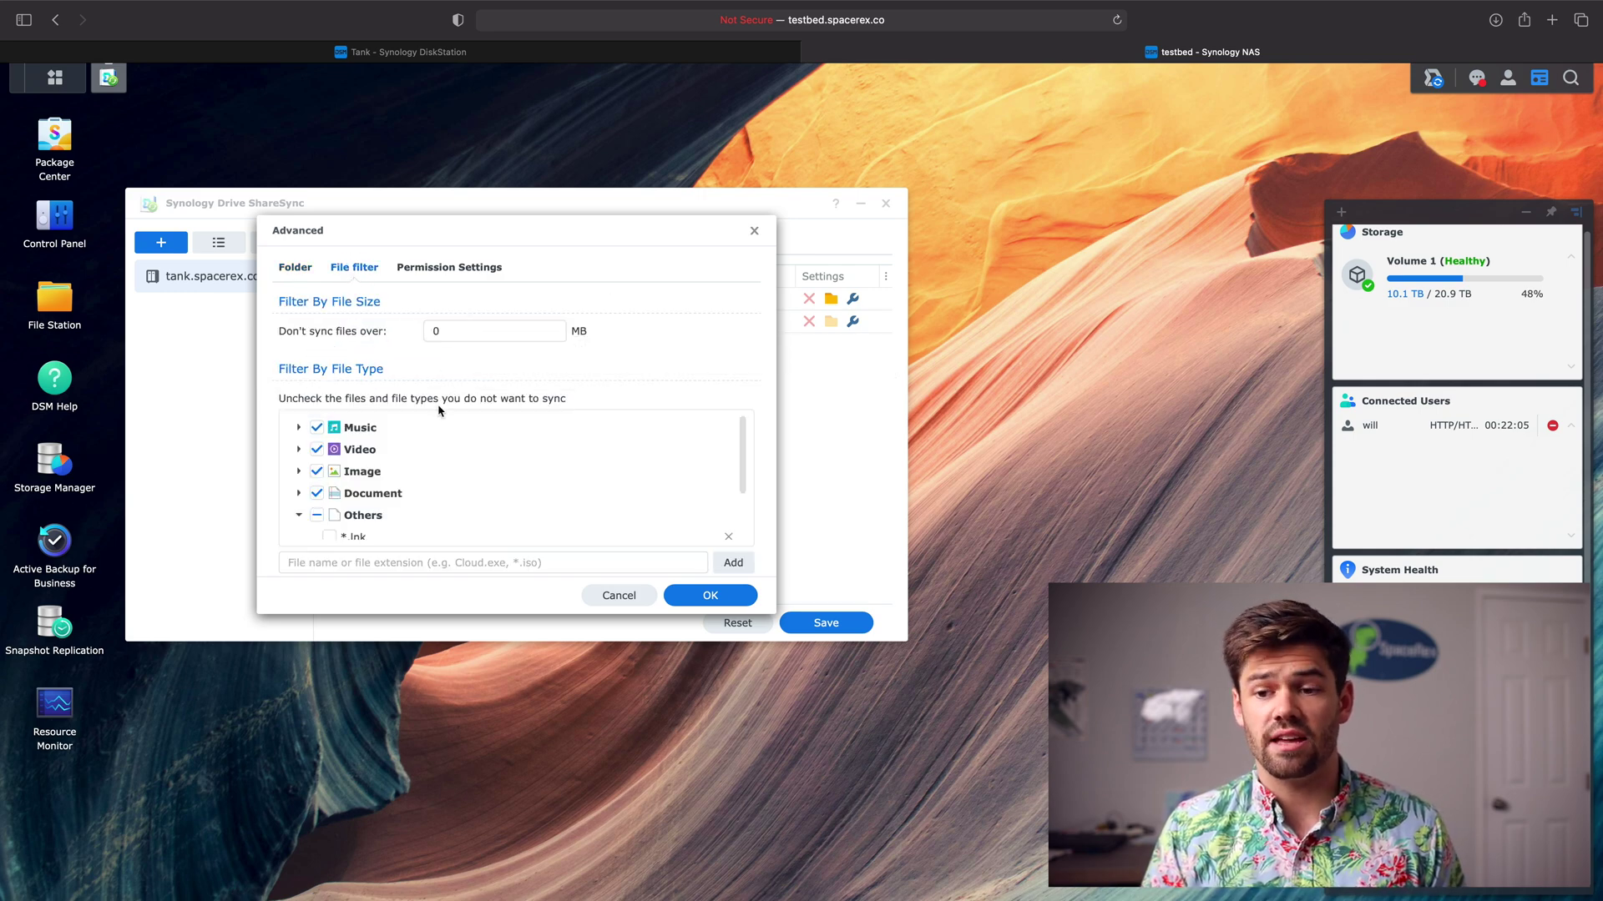
{"action": "scroll", "coordinate": [555, 501], "scroll_direction": "down", "scroll_amount": 2}
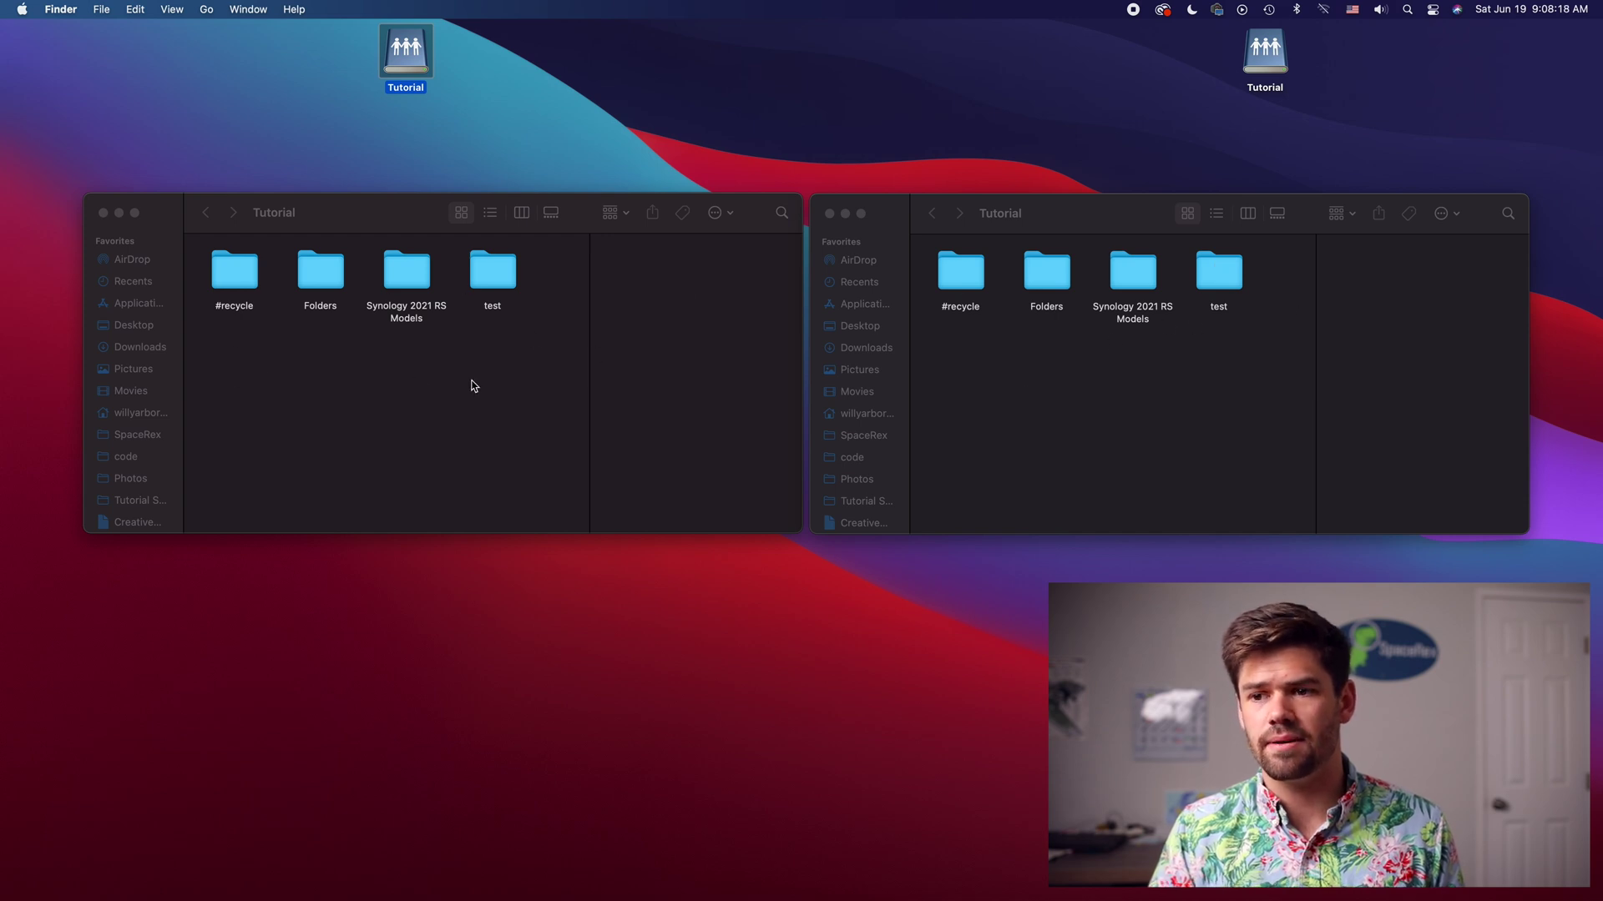
Copy test-20210611-104811.mp4 into the left Tutorial share, then trash its synced copy on the right
{"action": "right_click", "coordinate": [250, 388]}
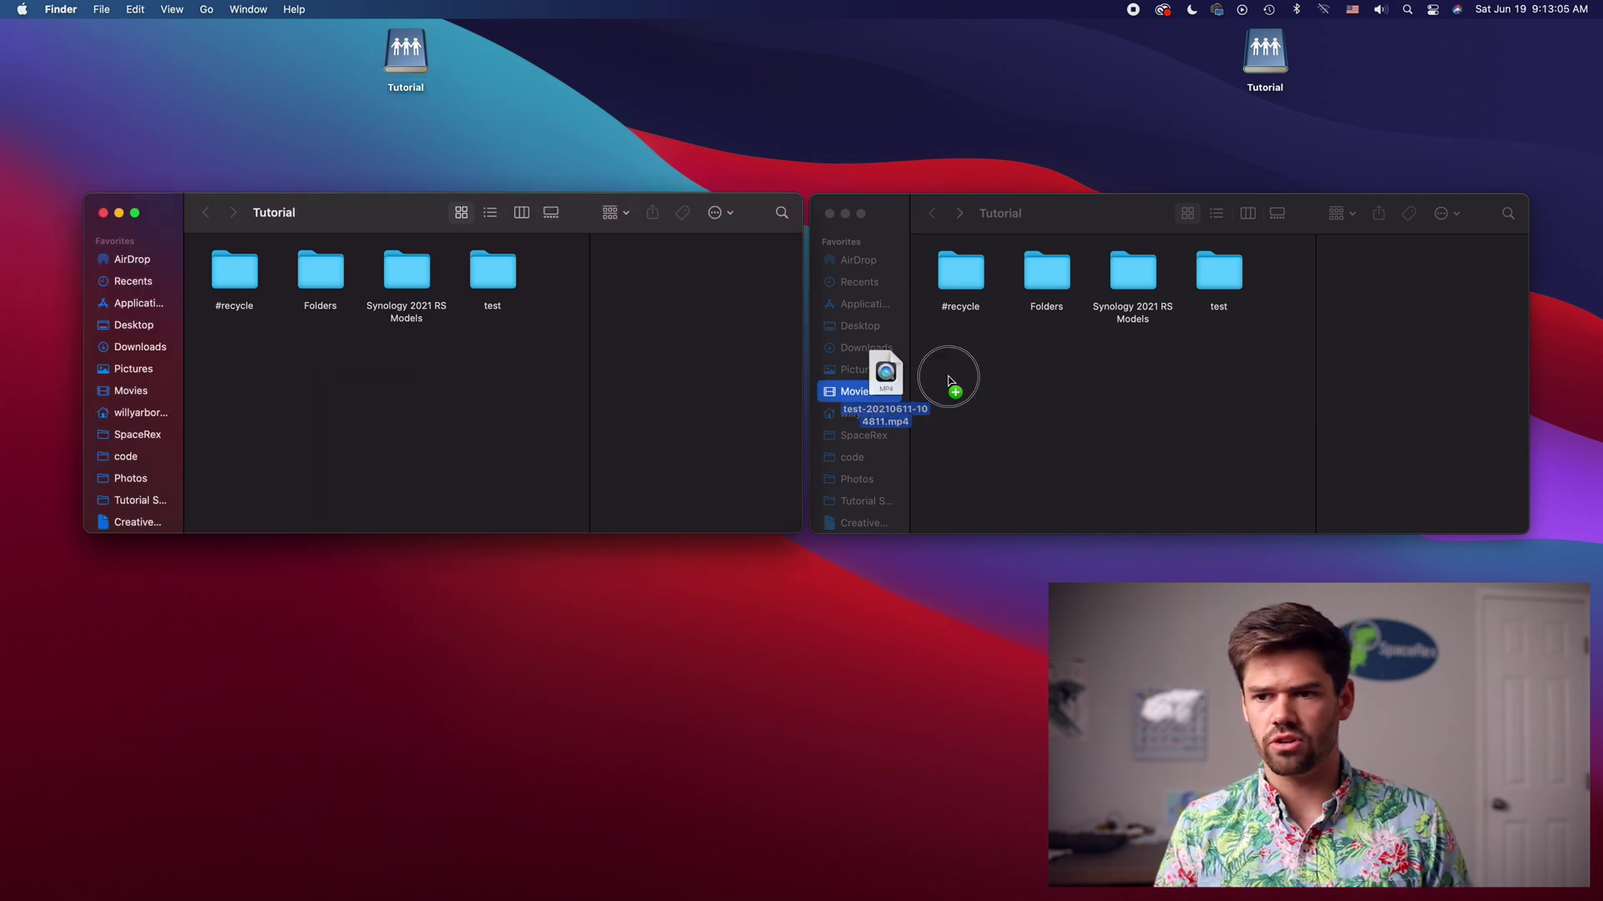
{"action": "left_click_drag", "start_coordinate": [951, 380], "coordinate": [224, 411]}
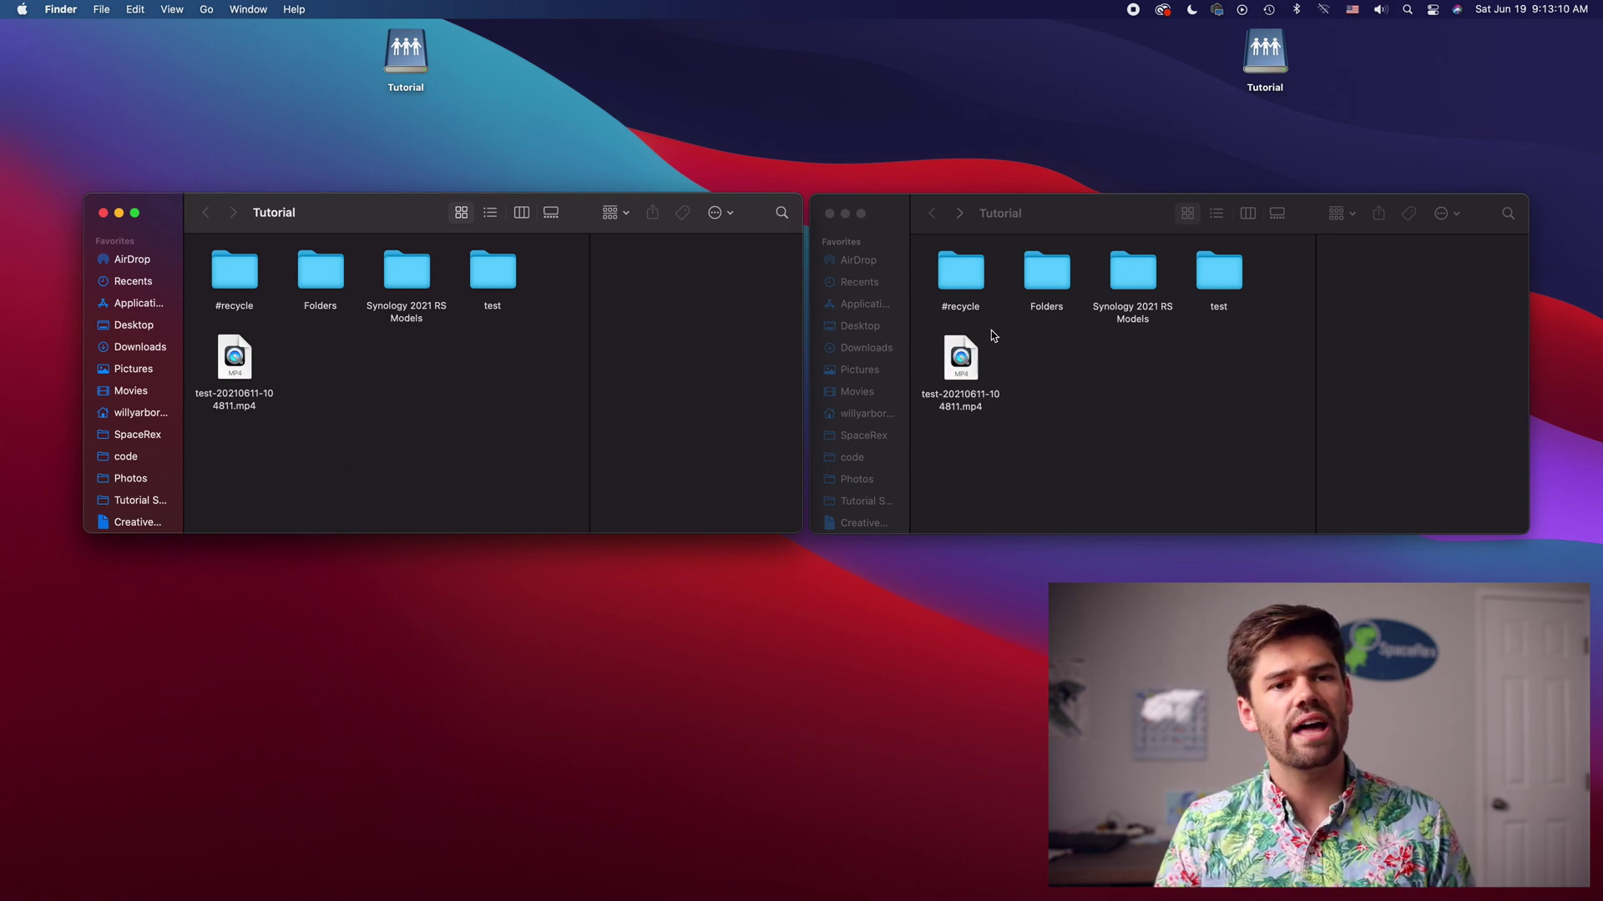
{"action": "left_click", "coordinate": [968, 371]}
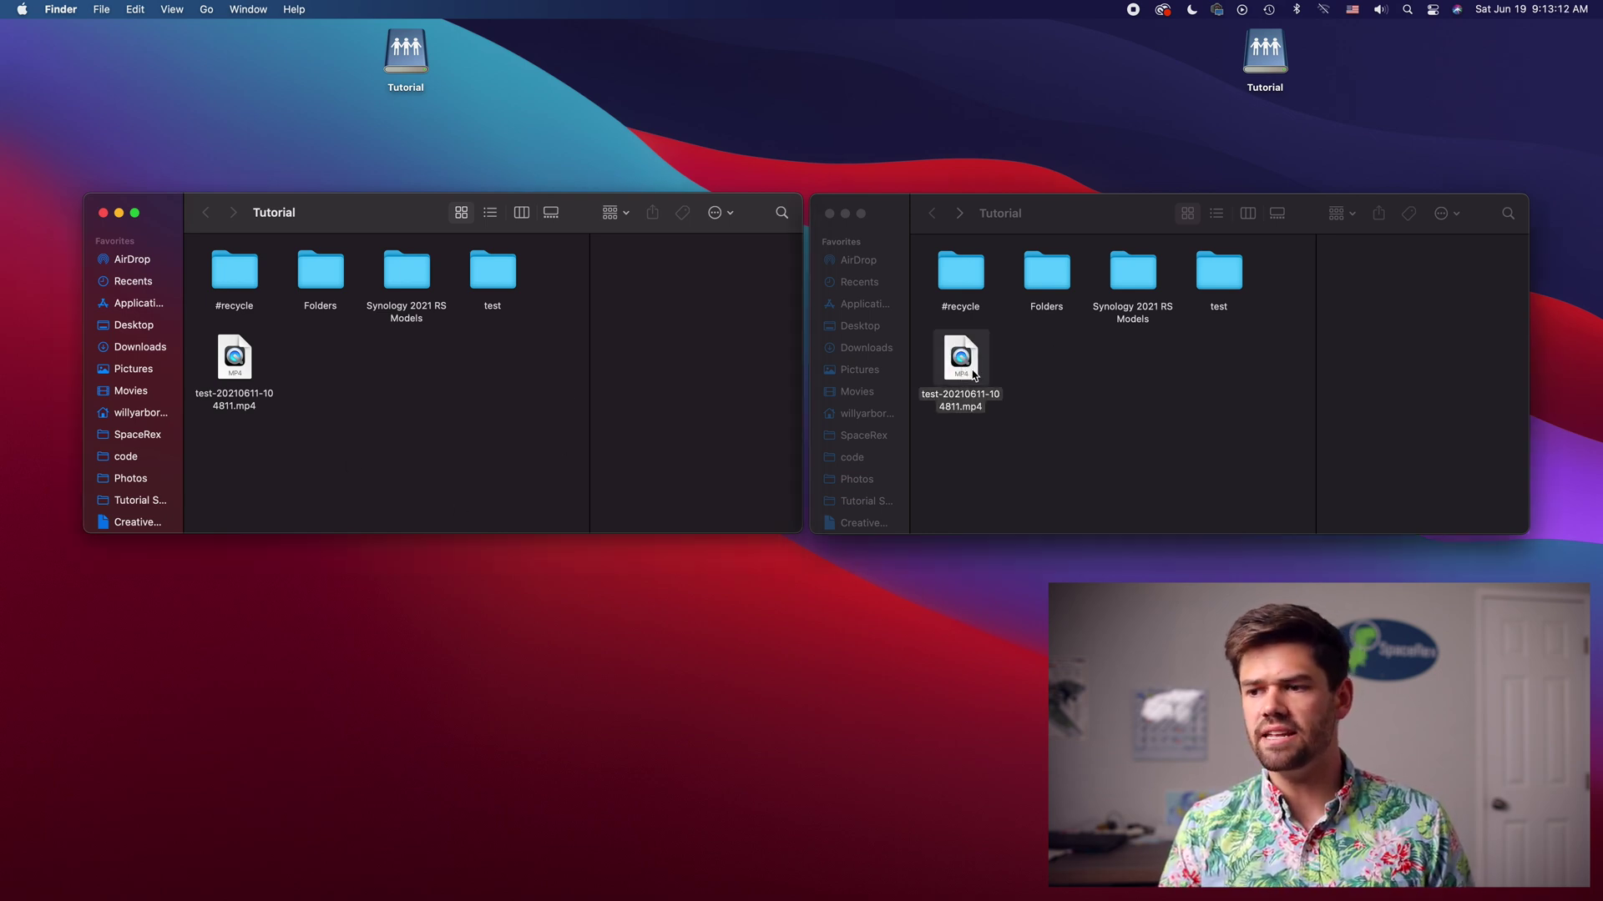
{"action": "left_click", "coordinate": [973, 375]}
{"action": "right_click", "coordinate": [961, 361]}
{"action": "left_click", "coordinate": [1012, 416]}
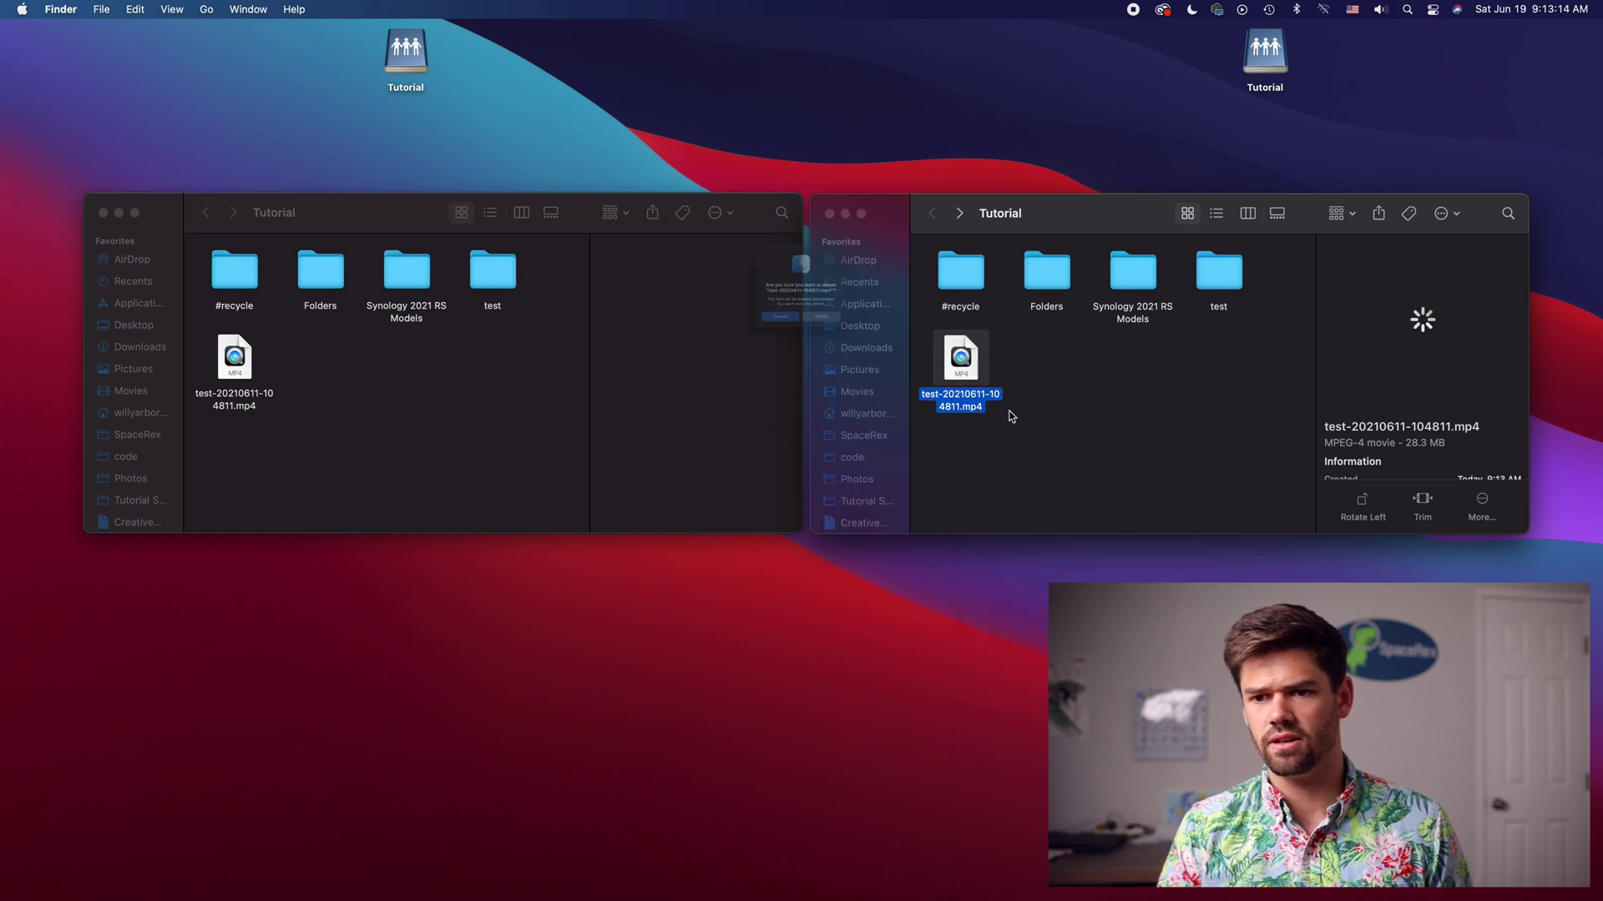
{"action": "key", "text": "Return"}
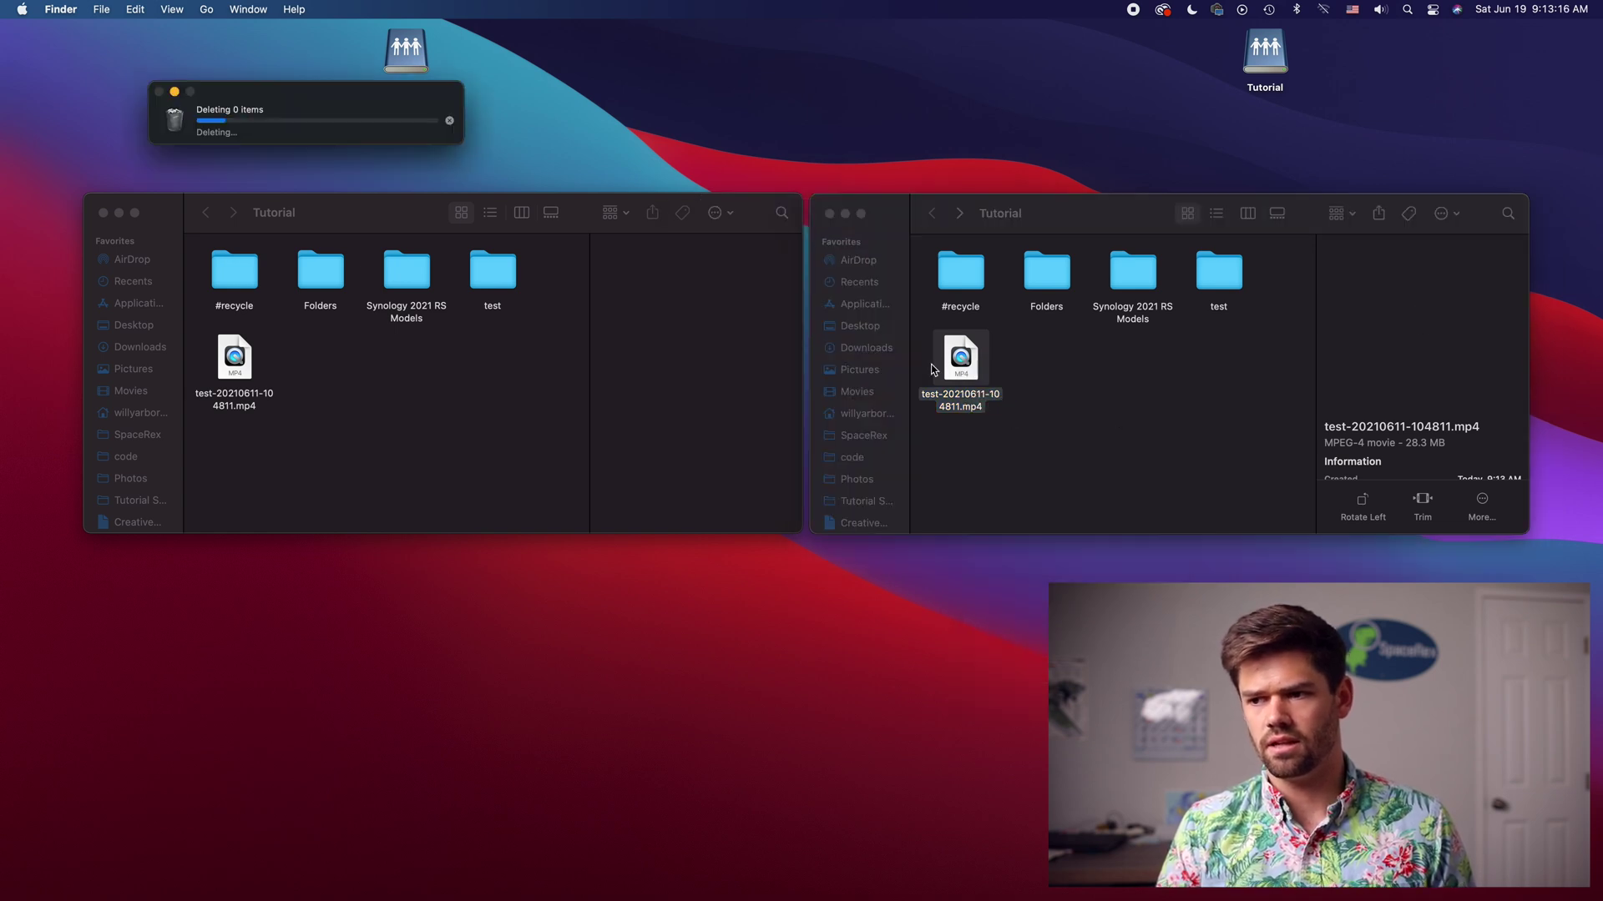